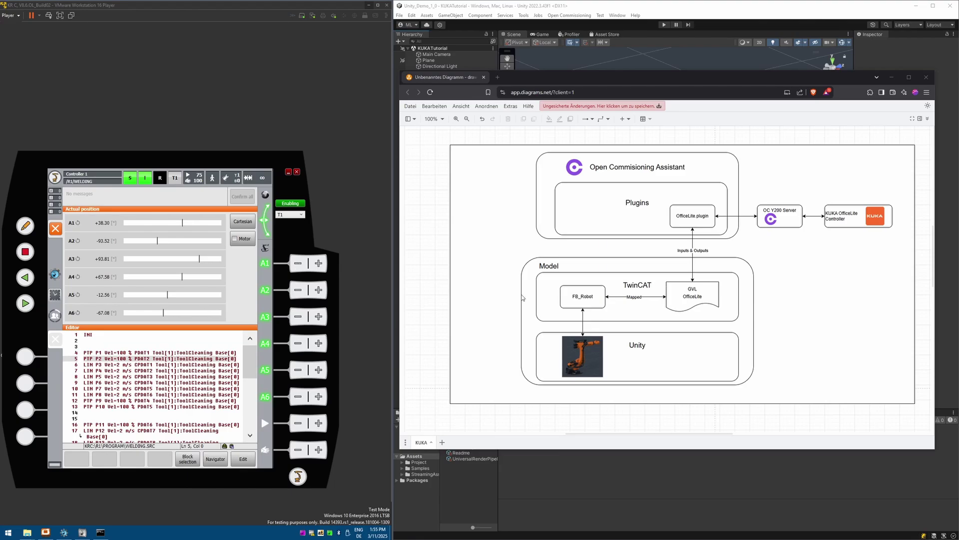
Switch to the file manager showing the OC-Assistant folder and move its window clear of the architecture diagram
{"action": "left_click", "coordinate": [792, 221]}
{"action": "left_click", "coordinate": [788, 263]}
{"action": "key", "text": "alt+Tab"}
{"action": "left_click_drag", "start_coordinate": [552, 145], "coordinate": [307, 143]}
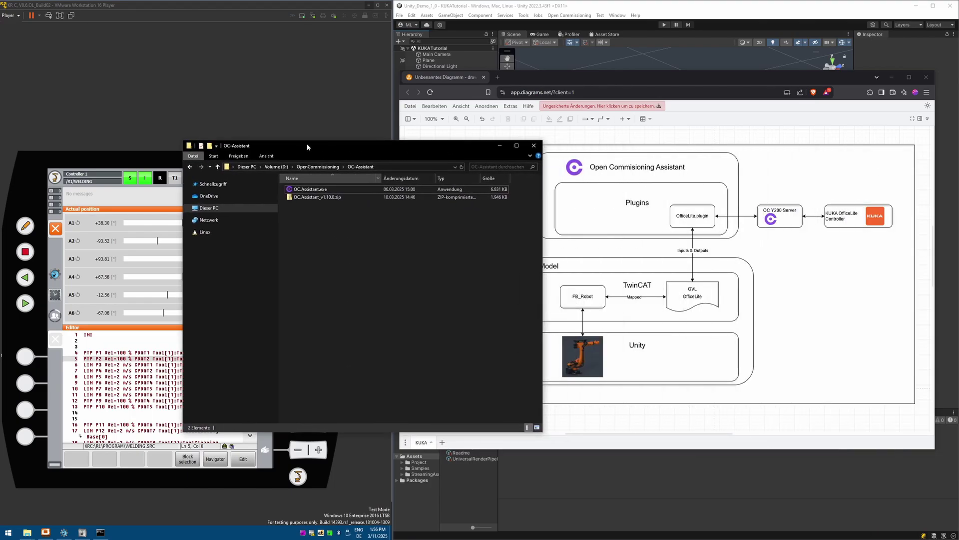
Open the releases page of the OC_Assistant repository on GitHub and compare it with the architecture diagram
{"action": "left_click", "coordinate": [498, 80]}
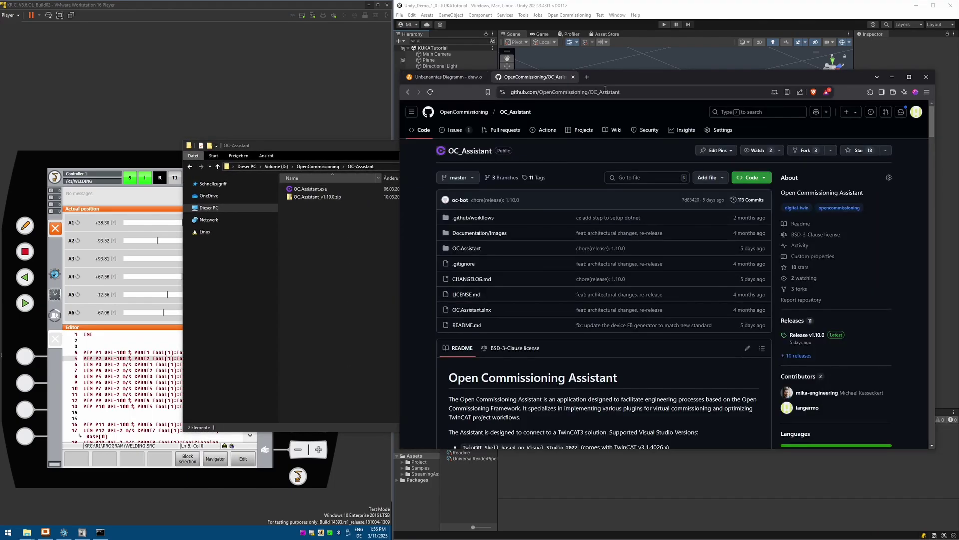
{"action": "left_click", "coordinate": [801, 355]}
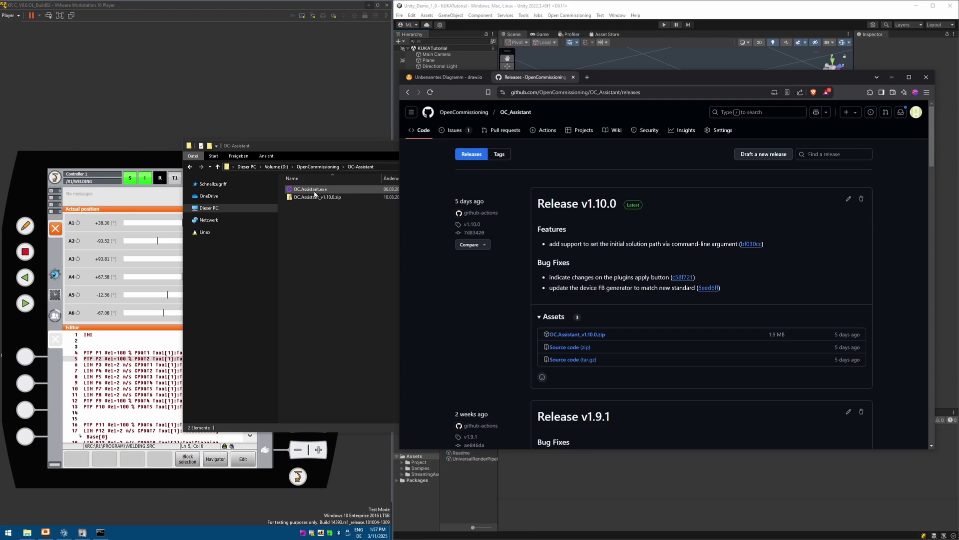
{"action": "left_click", "coordinate": [448, 77]}
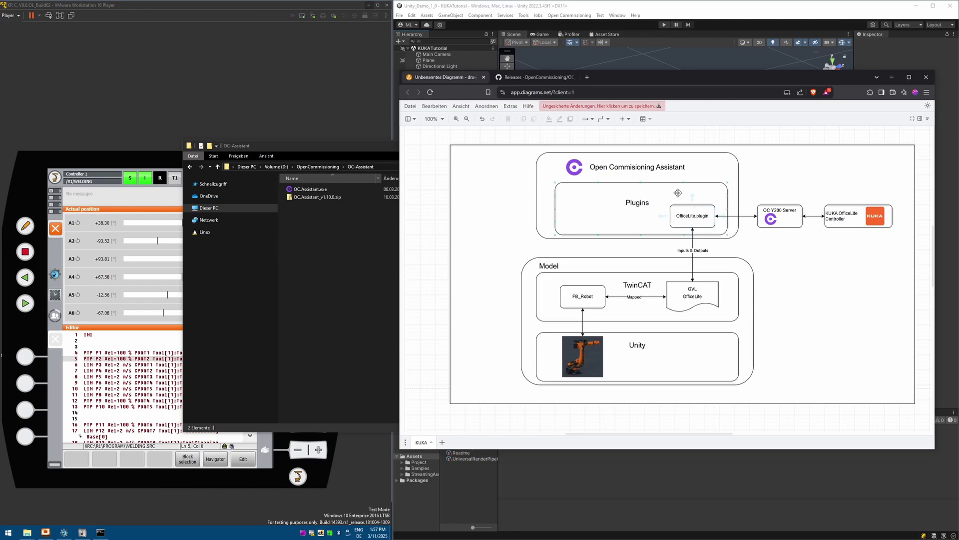
{"action": "left_click", "coordinate": [522, 76]}
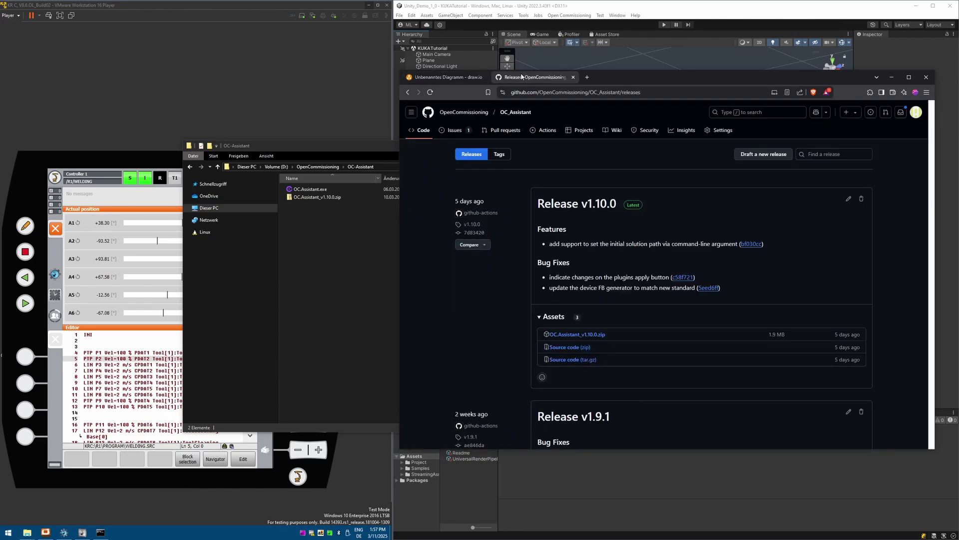
Download OC.OfficeLite_v1.0.1.zip and OC.OfficeLiteServer_v1.0.1.zip from release v1.0.1 of the OpenCommissioning/OC_Assistant_OfficeLite GitHub repository
{"action": "left_click", "coordinate": [588, 77]}
{"action": "left_click", "coordinate": [652, 92]}
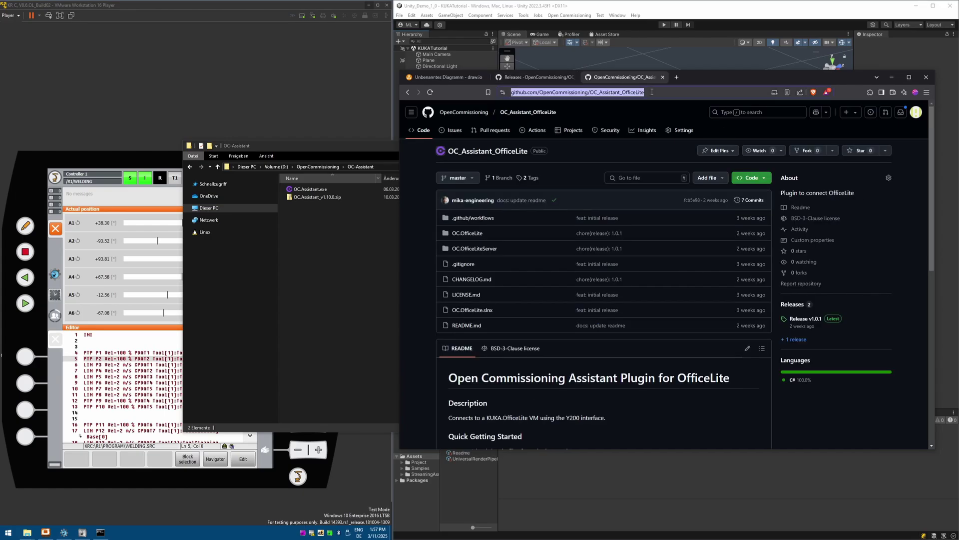
{"action": "left_click", "coordinate": [655, 94]}
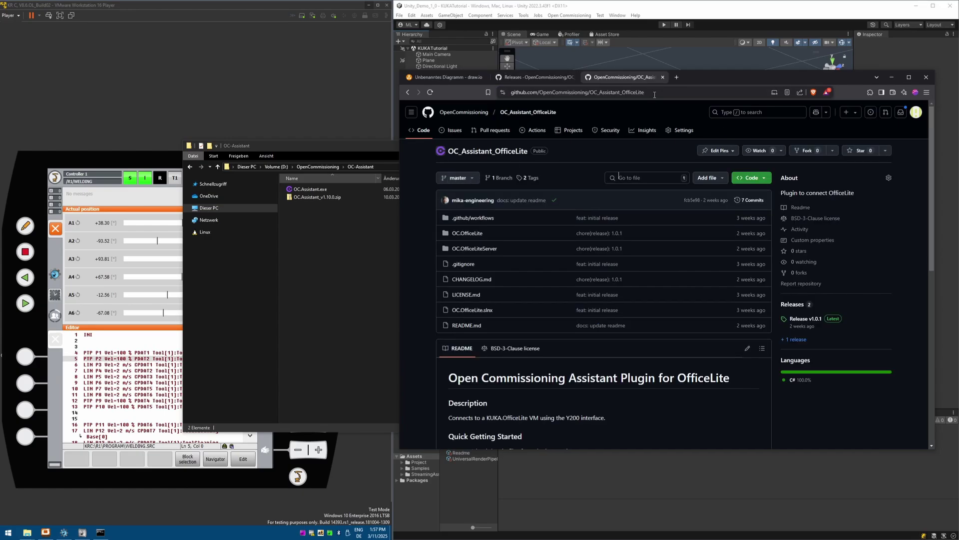
{"action": "left_click", "coordinate": [804, 319]}
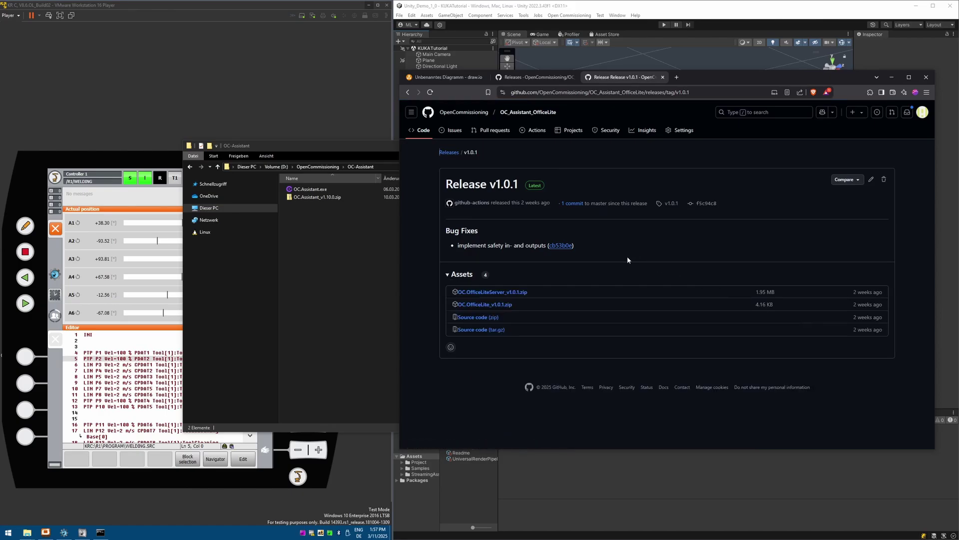
{"action": "left_click", "coordinate": [496, 306]}
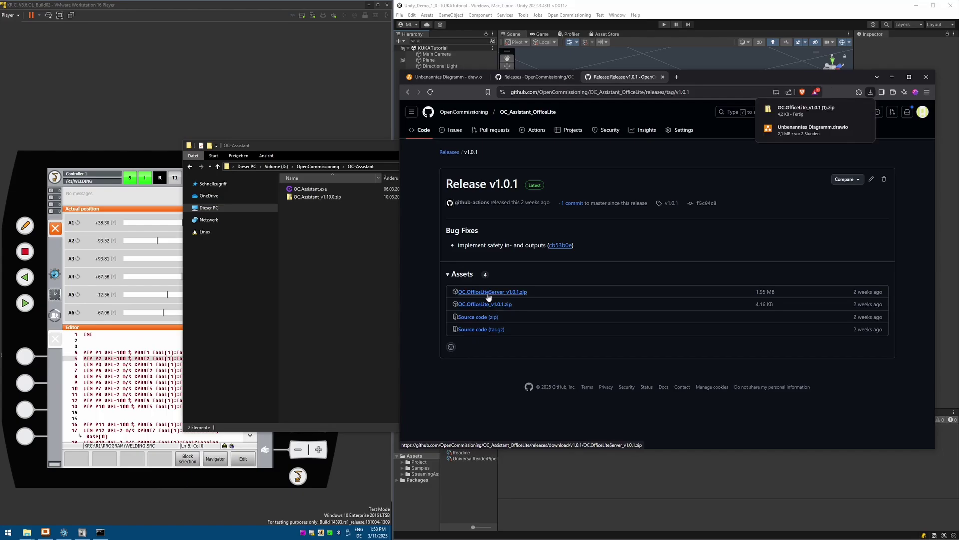
{"action": "left_click", "coordinate": [489, 292]}
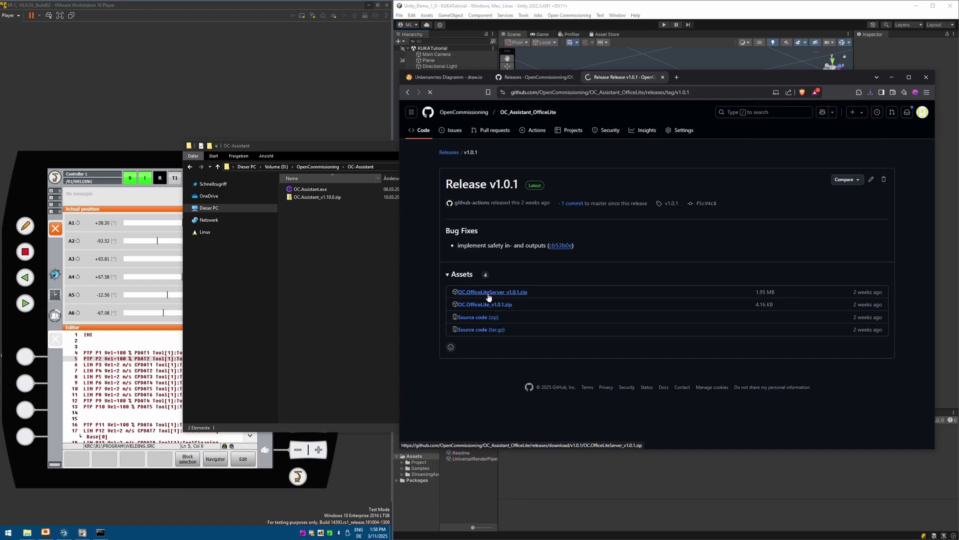
Extract OC.OfficeLite_v1.0.1.zip into its own subfolder inside the OC-Assistant folder
{"action": "left_click", "coordinate": [375, 274]}
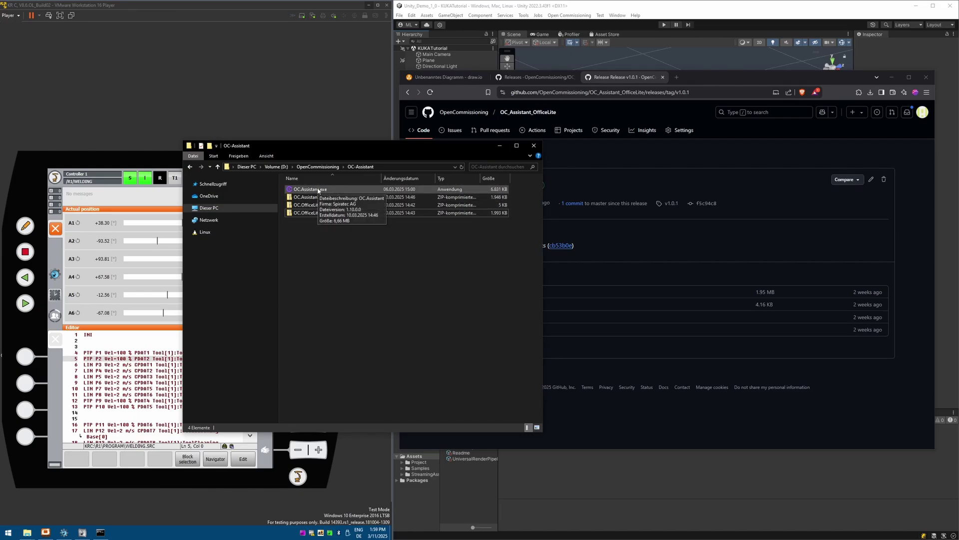
{"action": "right_click", "coordinate": [311, 206]}
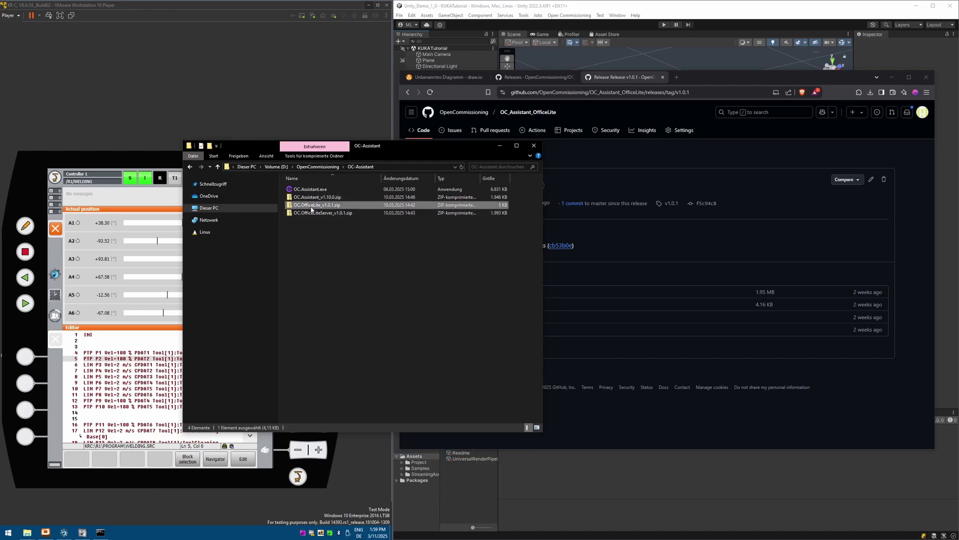
{"action": "mouse_move", "coordinate": [368, 281]}
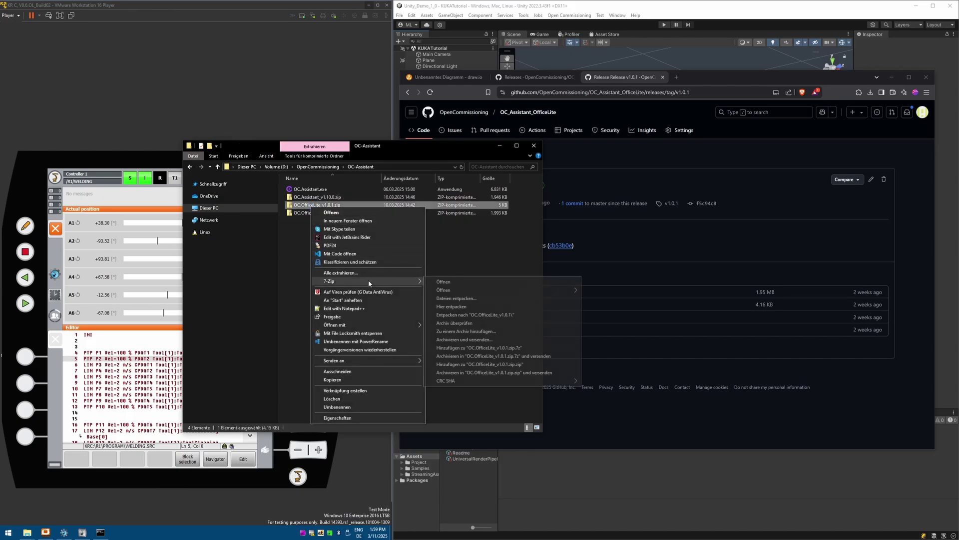
{"action": "left_click", "coordinate": [470, 315]}
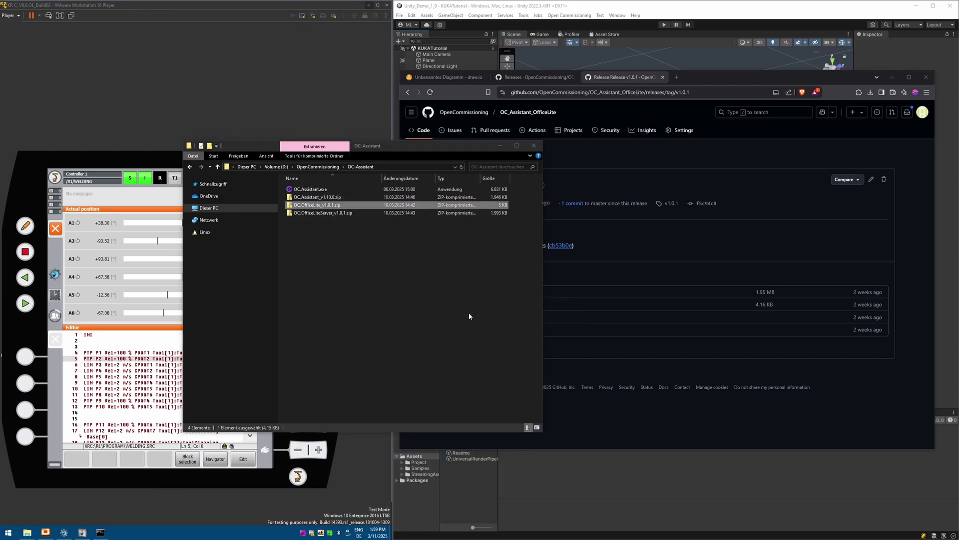
{"action": "left_click", "coordinate": [388, 274]}
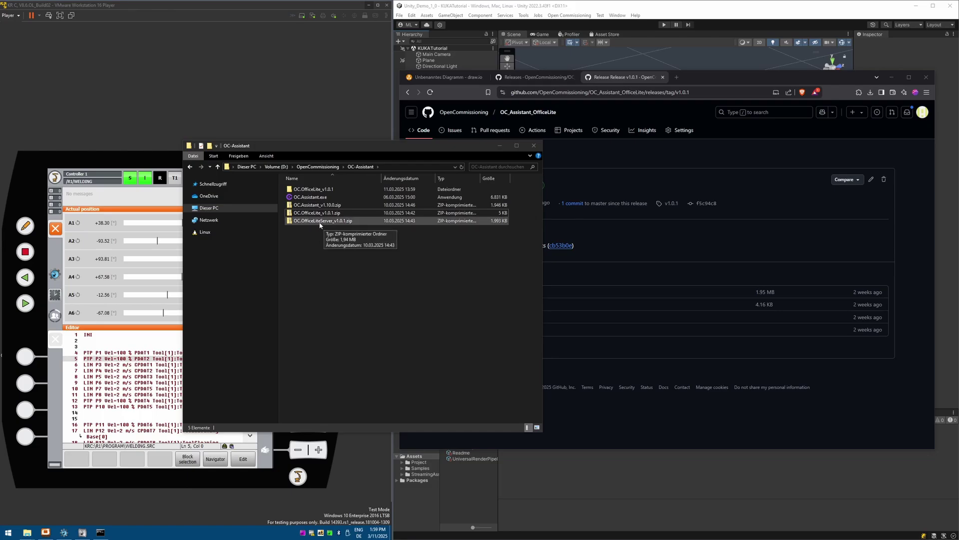
Copy OC.OfficeLiteServer_v1.0.1.zip to the virtual machine's desktop and extract it there to the default destination
{"action": "left_click_drag", "start_coordinate": [314, 223], "coordinate": [189, 116]}
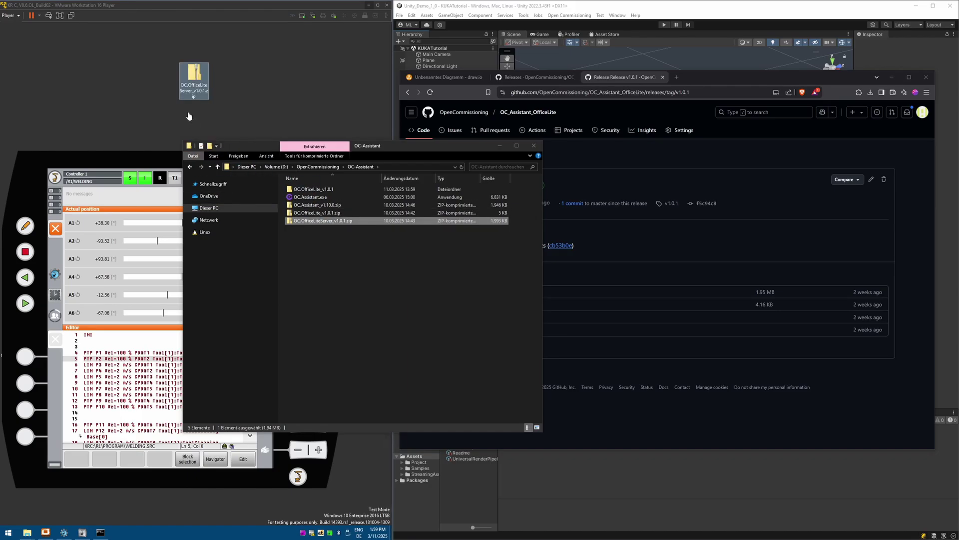
{"action": "left_click", "coordinate": [193, 83]}
{"action": "right_click", "coordinate": [192, 88]}
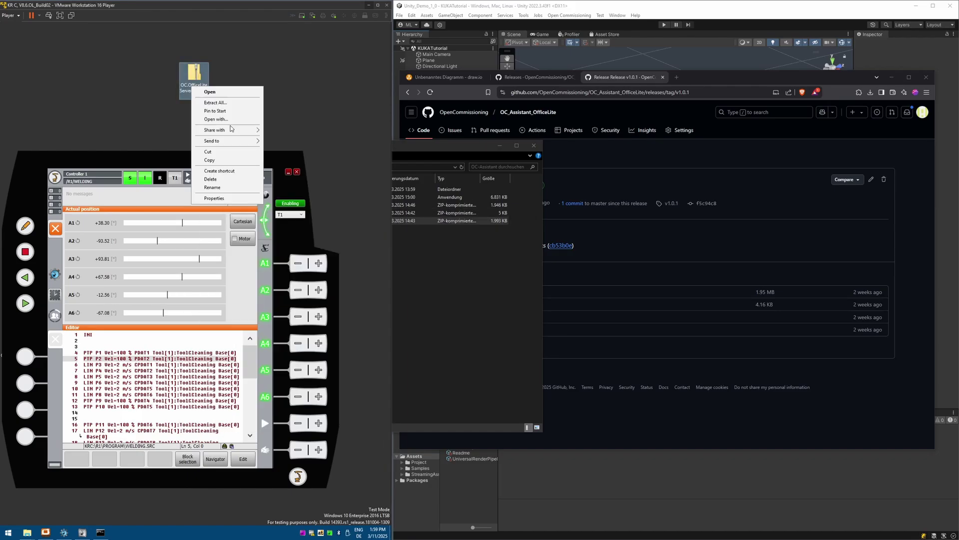
{"action": "left_click", "coordinate": [220, 103]}
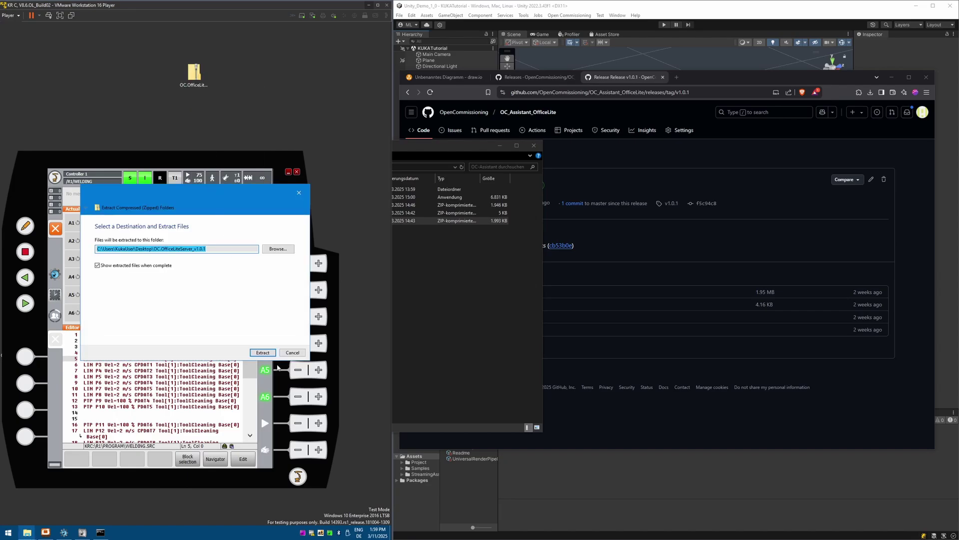
{"action": "left_click", "coordinate": [263, 352]}
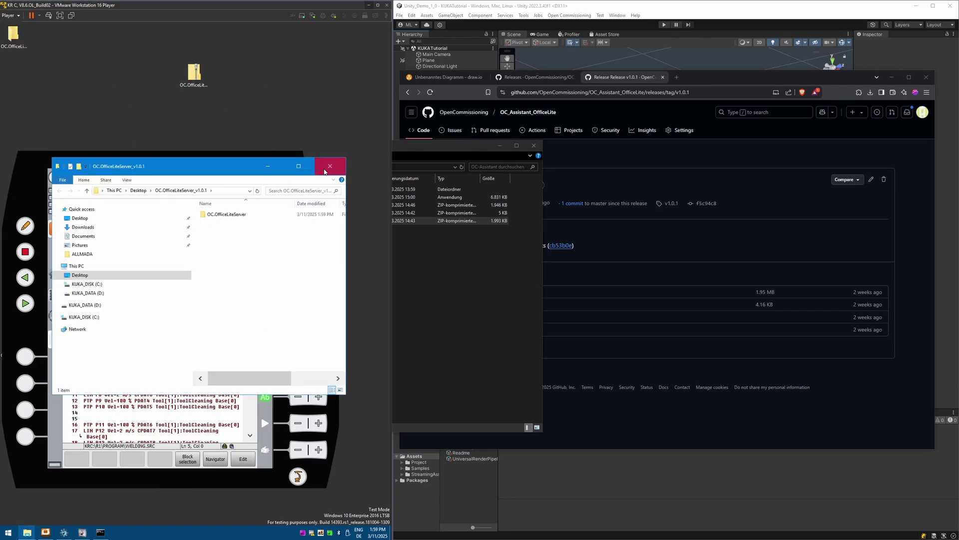
{"action": "left_click", "coordinate": [333, 169]}
Put OC.OfficeLiteServer.exe from the extracted folder on the virtual machine's desktop and start it
{"action": "double_click", "coordinate": [13, 35]}
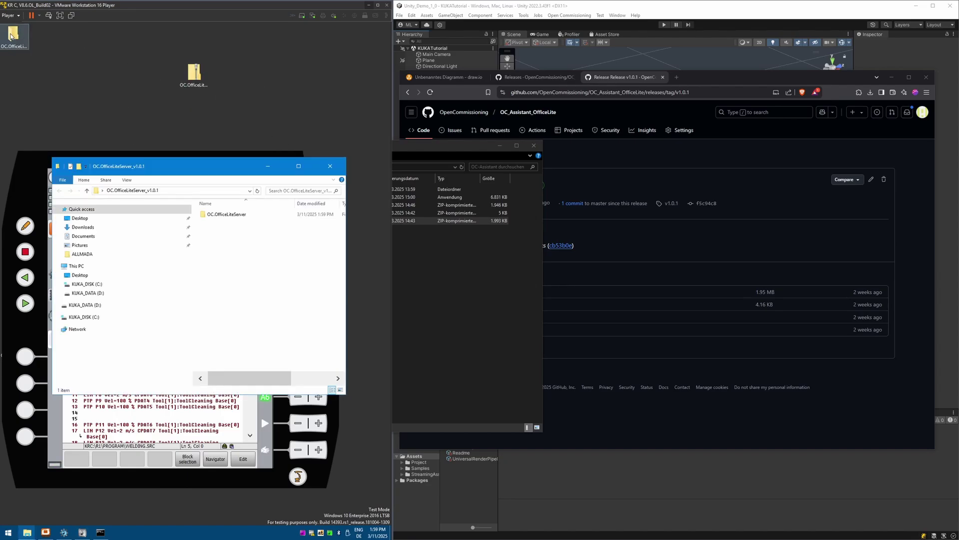
{"action": "double_click", "coordinate": [220, 215]}
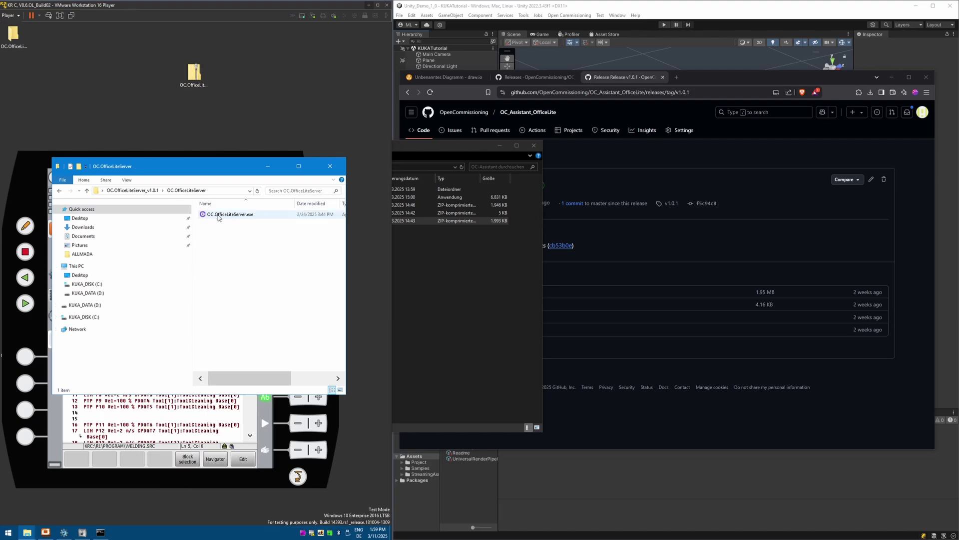
{"action": "left_click_drag", "start_coordinate": [218, 217], "coordinate": [104, 39]}
{"action": "left_click", "coordinate": [330, 165]}
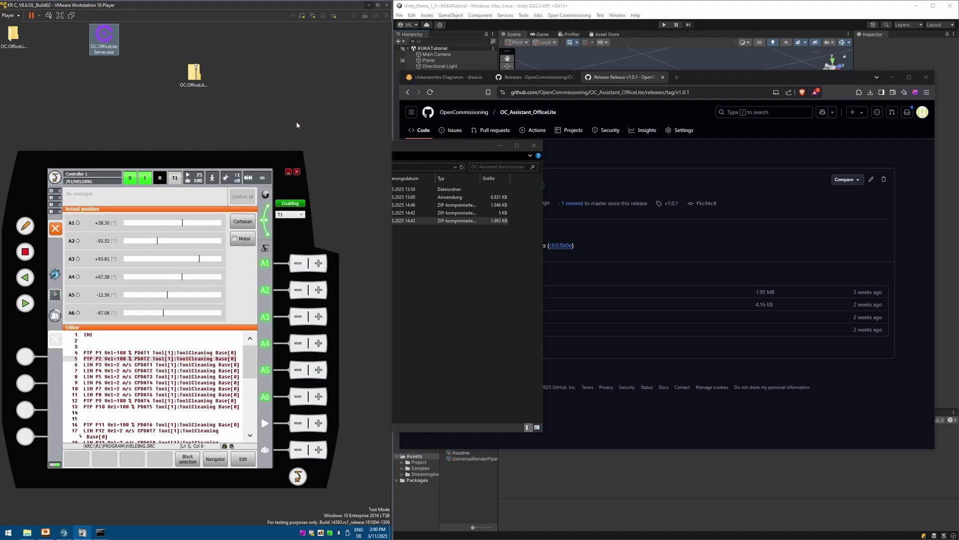
{"action": "double_click", "coordinate": [103, 35]}
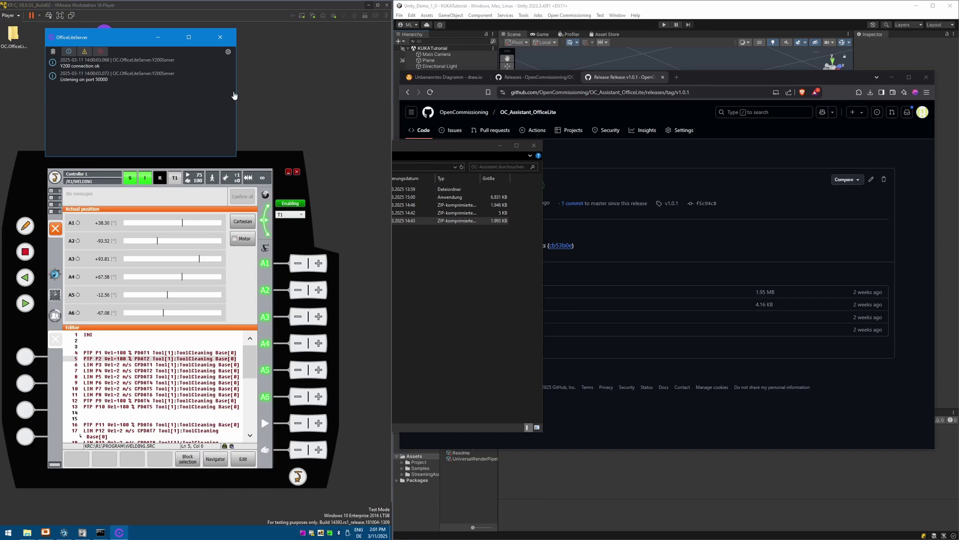
Examine the architecture diagram's chain from the KUKA OfficeLite Controller through the OC Y200 Server to the OfficeLite plugin
{"action": "left_click", "coordinate": [442, 77]}
{"action": "left_click", "coordinate": [836, 210]}
{"action": "left_click", "coordinate": [806, 208]}
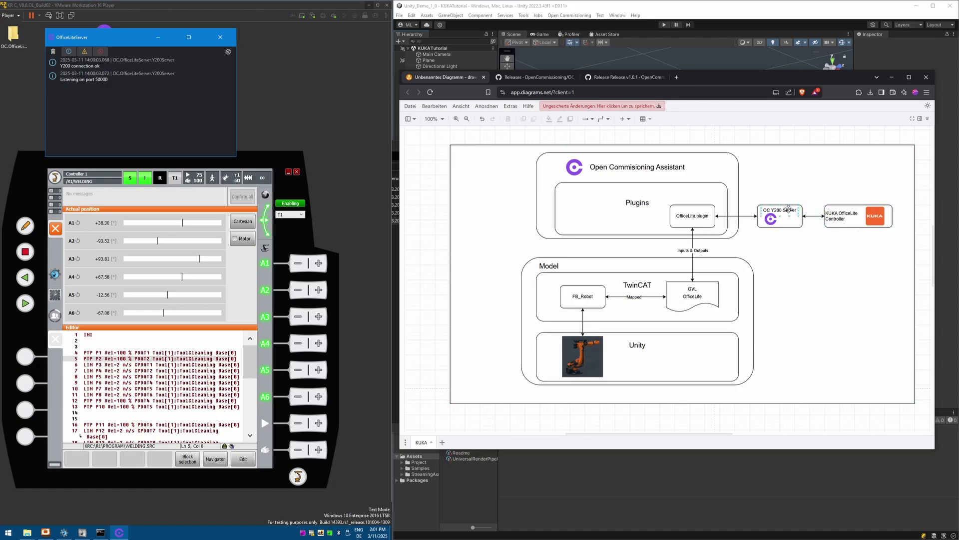
{"action": "left_click", "coordinate": [637, 163]}
{"action": "left_click", "coordinate": [637, 202]}
{"action": "left_click", "coordinate": [689, 210]}
{"action": "key", "text": "Escape"}
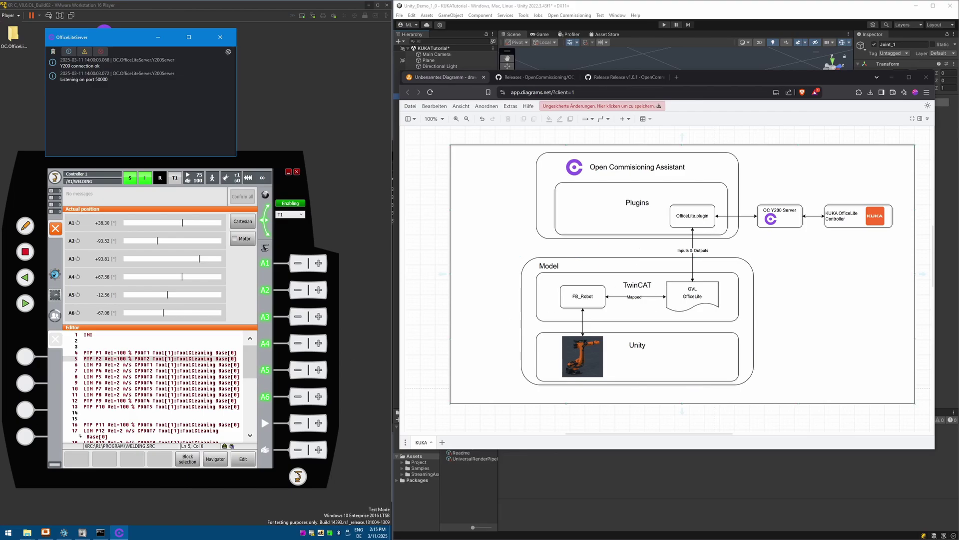
Launch OC.Assistant.exe from the OC-Assistant folder and create a TwinCAT solution named OfficeLiteDemo in the OfficeLiteDemoProject folder
{"action": "key", "text": "alt+Tab"}
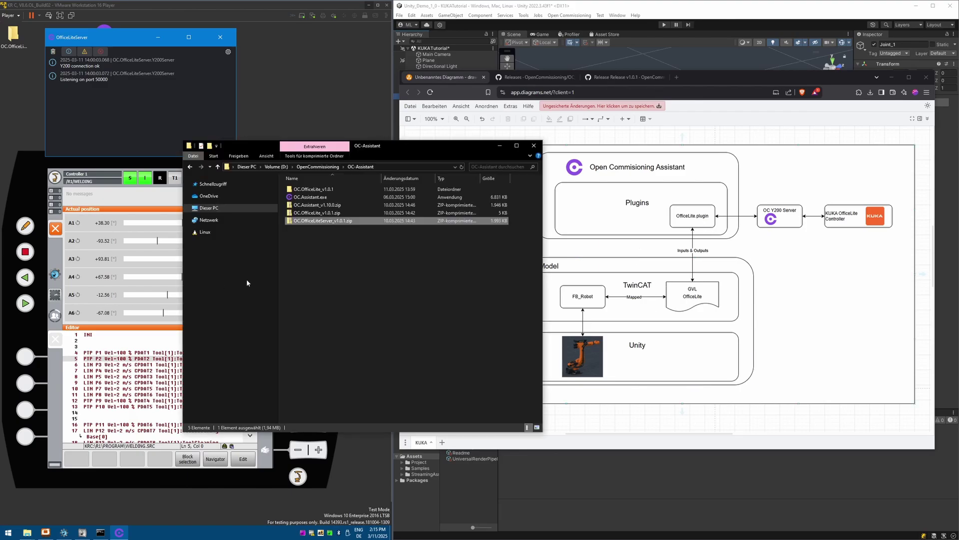
{"action": "double_click", "coordinate": [309, 197]}
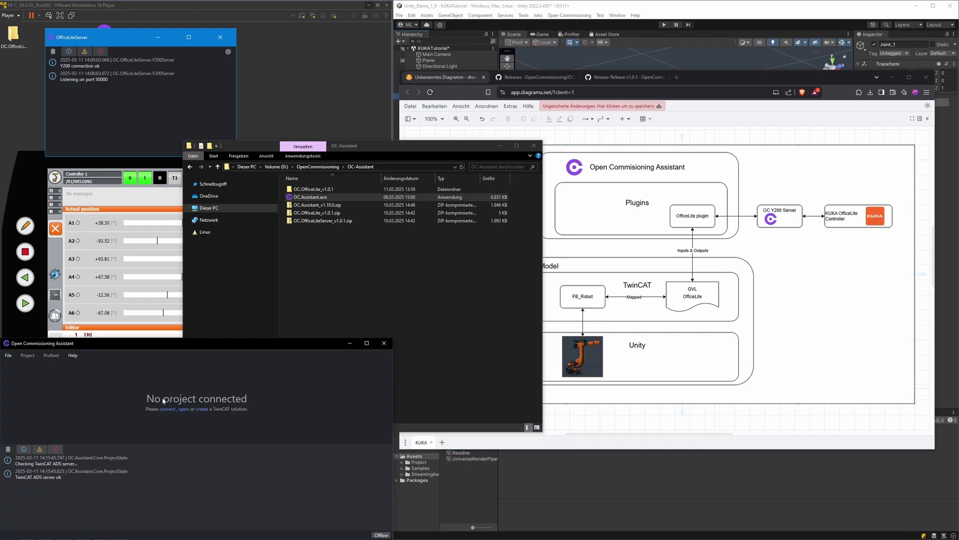
{"action": "left_click", "coordinate": [202, 409]}
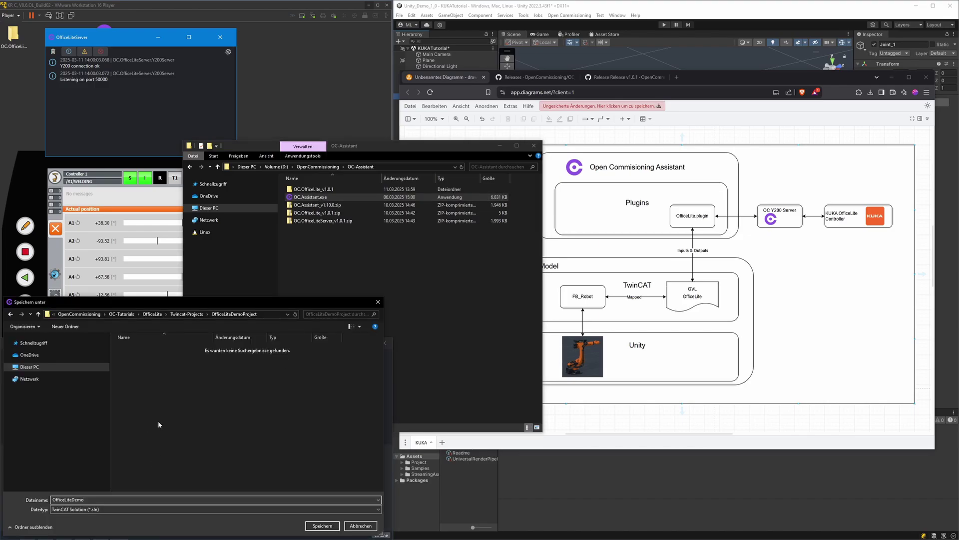
{"action": "left_click", "coordinate": [322, 526]}
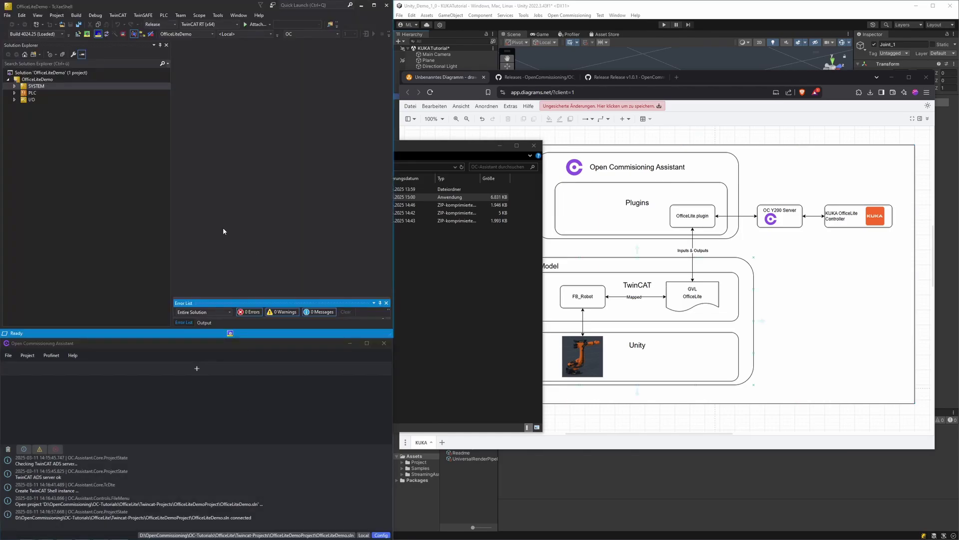
Expand the solution's PLC branch down to the OC project's contents and enlarge the Open Commissioning Assistant window
{"action": "left_click", "coordinate": [14, 93]}
{"action": "left_click", "coordinate": [21, 100]}
{"action": "left_click", "coordinate": [184, 424]}
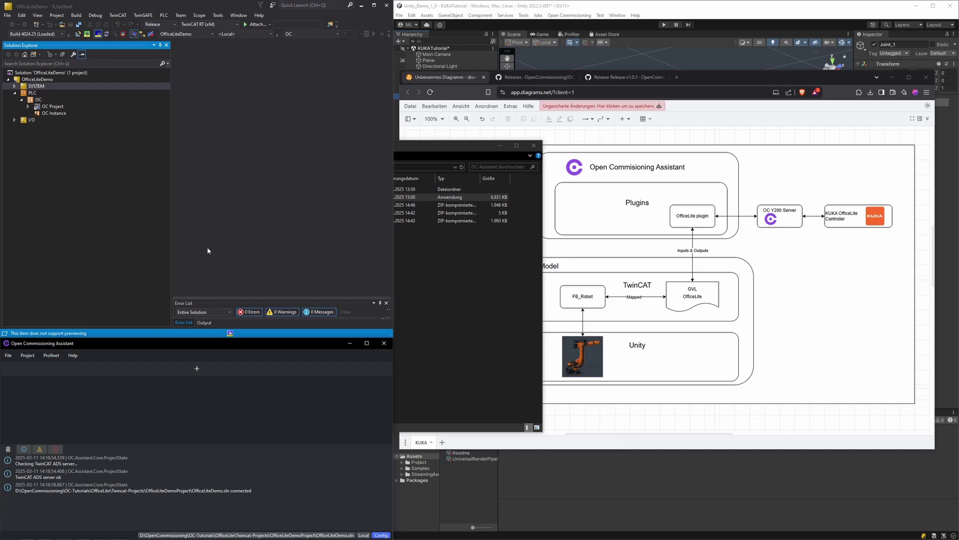
{"action": "left_click_drag", "start_coordinate": [164, 339], "coordinate": [167, 251]}
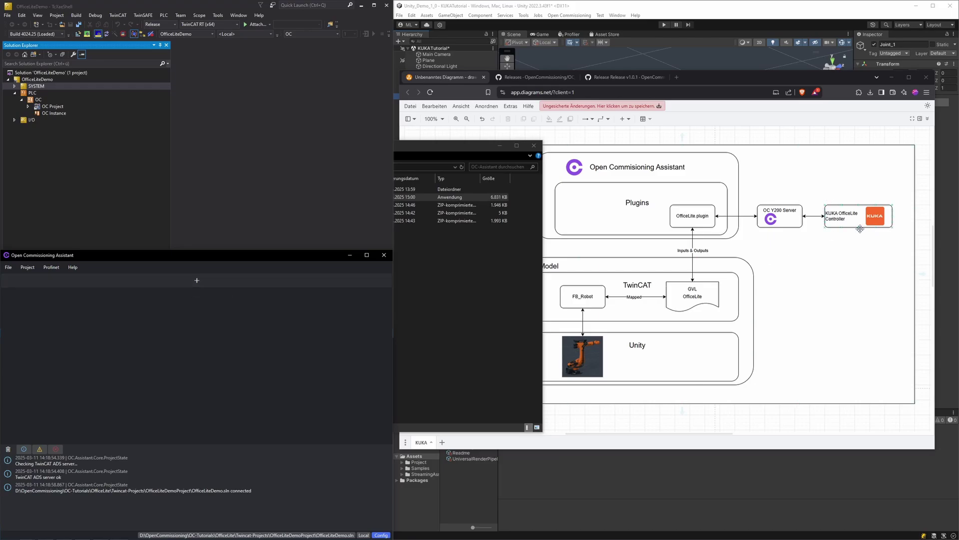
Add a plugin in Open Commissioning Assistant, name it Kuka_Robot and set its type to OfficeLite
{"action": "left_click", "coordinate": [214, 284]}
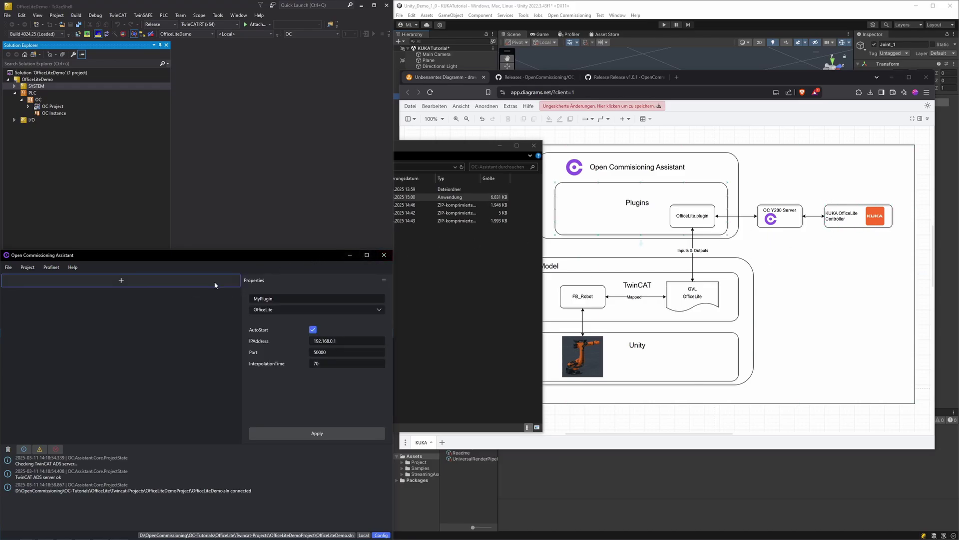
{"action": "double_click", "coordinate": [257, 298]}
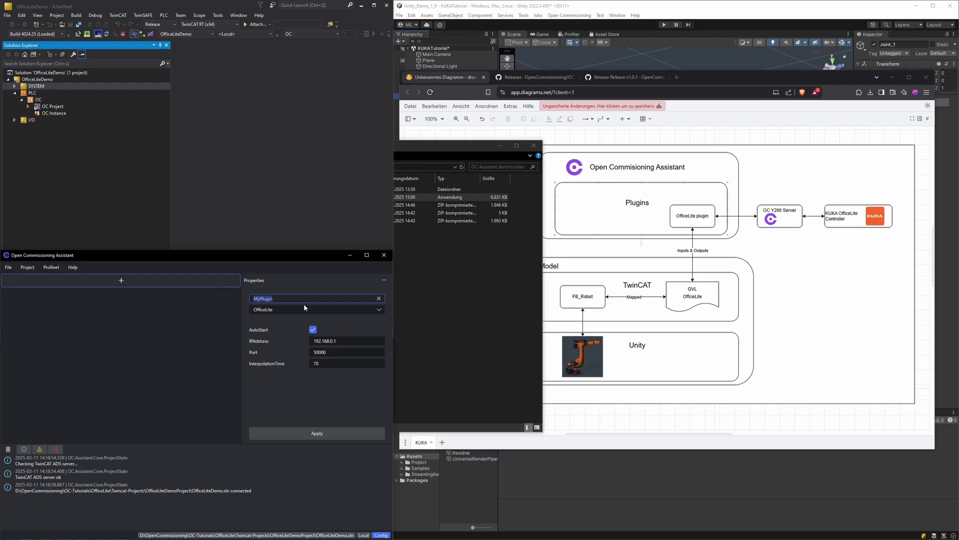
{"action": "type", "text": "Kuka_Rob"}
{"action": "left_click", "coordinate": [303, 309]}
{"action": "left_click", "coordinate": [273, 320]}
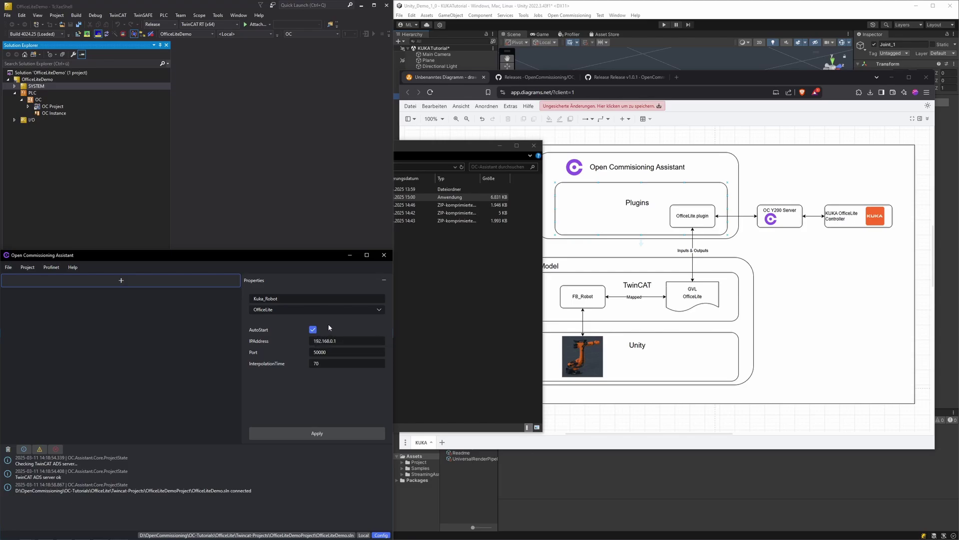
Set the Kuka_Robot plugin's IP address to 192.168.19.135, apply the configuration and save the plugin
{"action": "left_click", "coordinate": [337, 339]}
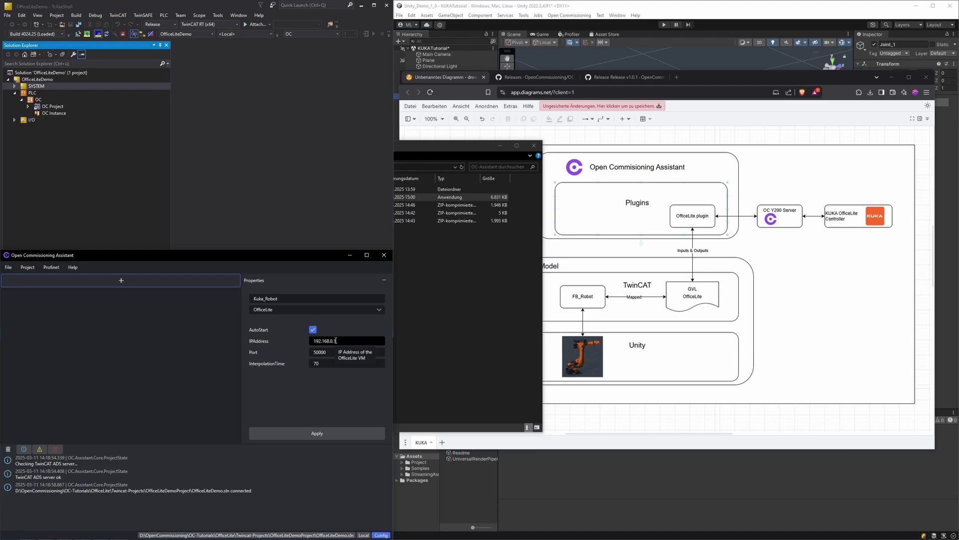
{"action": "left_click", "coordinate": [793, 219]}
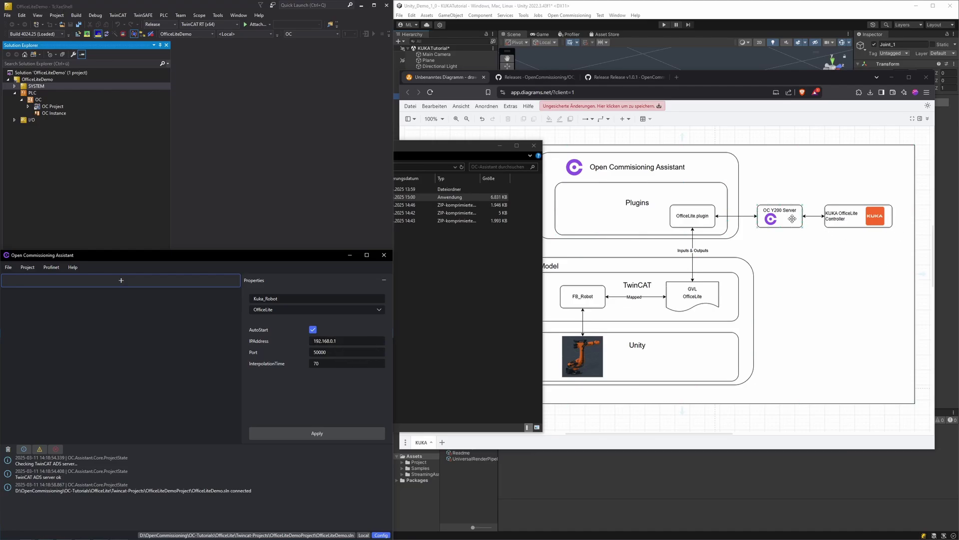
{"action": "left_click", "coordinate": [346, 344]}
{"action": "key", "text": "BackSpace"}
{"action": "key", "text": "BackSpace"}
{"action": "key", "text": "BackSpace"}
{"action": "type", "text": "19.135"}
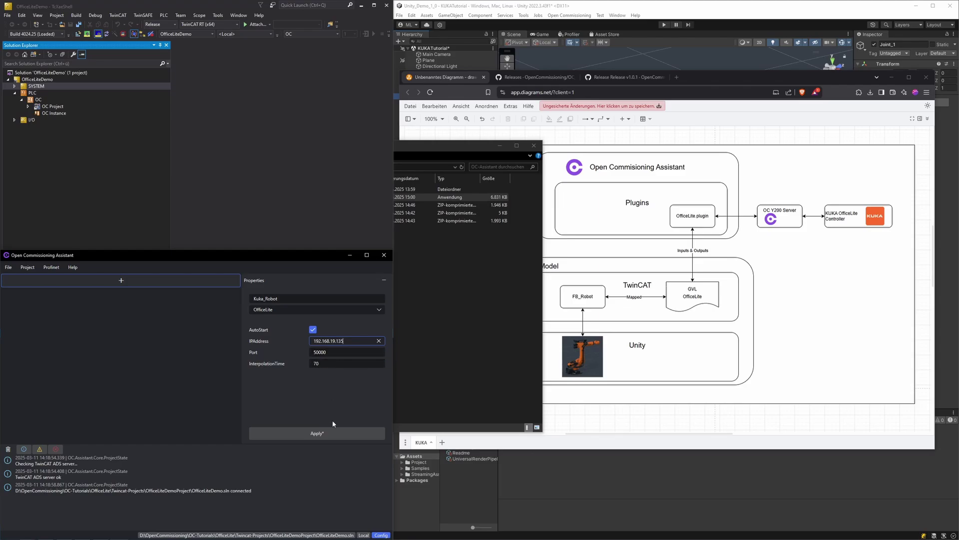
{"action": "left_click", "coordinate": [320, 434]}
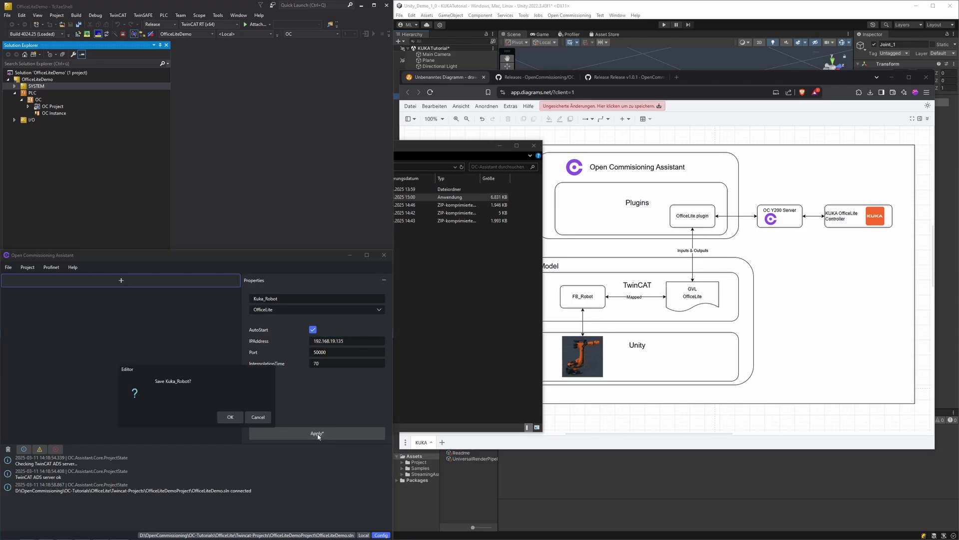
{"action": "left_click", "coordinate": [231, 418]}
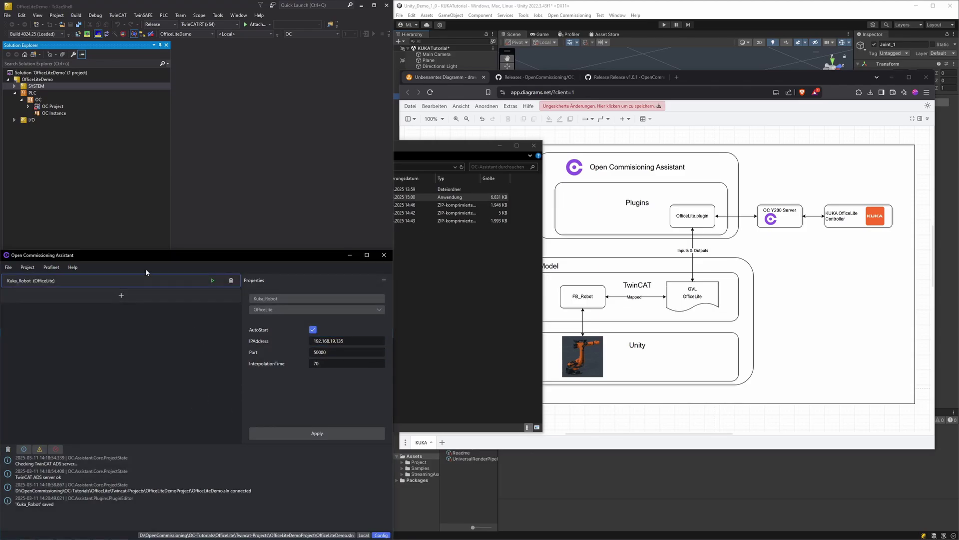
Expand the OC Project down to the Kuka_Robot folder under Sil and open GVL_Kuka_Robot
{"action": "left_click", "coordinate": [28, 106]}
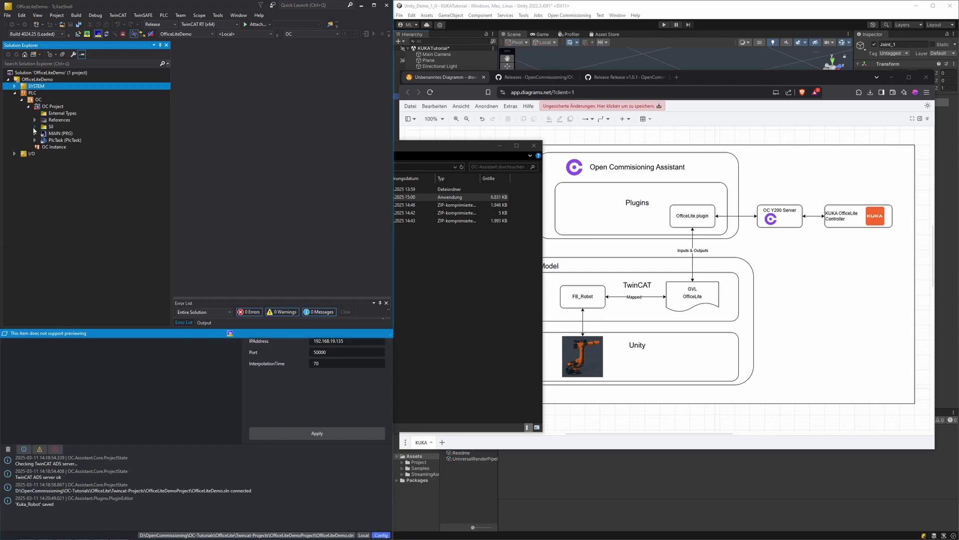
{"action": "left_click", "coordinate": [35, 127]}
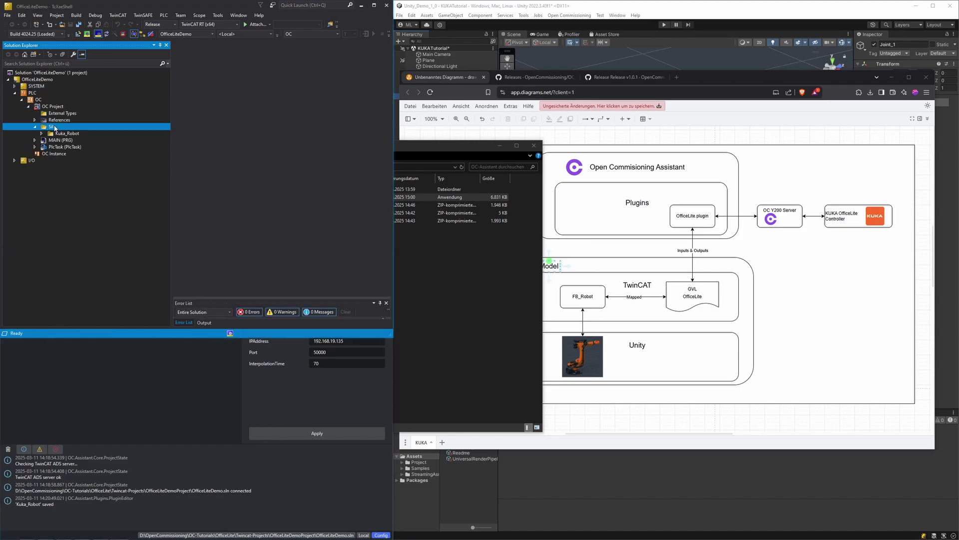
{"action": "left_click", "coordinate": [41, 133]}
{"action": "left_click", "coordinate": [74, 141]}
{"action": "double_click", "coordinate": [74, 141]}
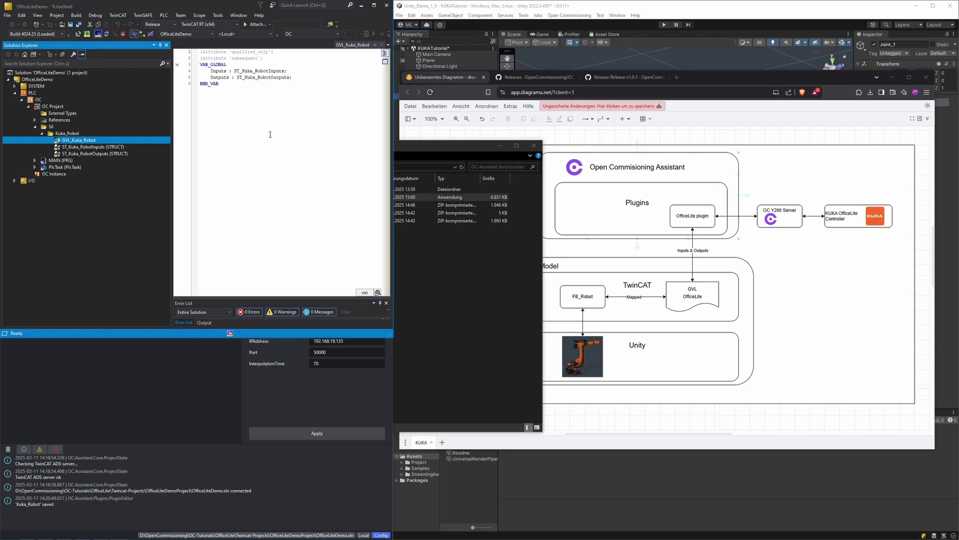
Activate the TwinCAT configuration in run mode and bring the Open Commissioning Assistant forward to check the plugin's connection
{"action": "left_click", "coordinate": [87, 34]}
{"action": "left_click", "coordinate": [206, 191]}
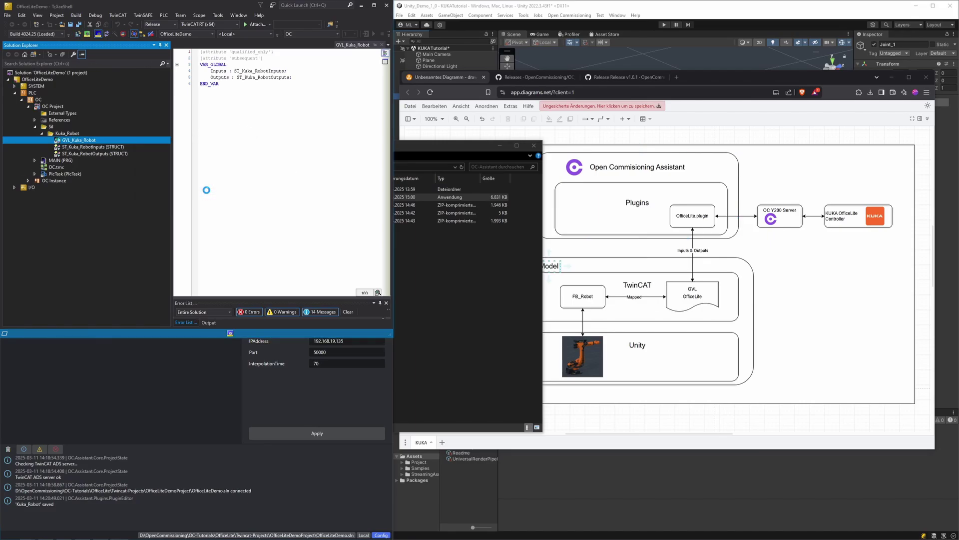
{"action": "left_click", "coordinate": [644, 303]}
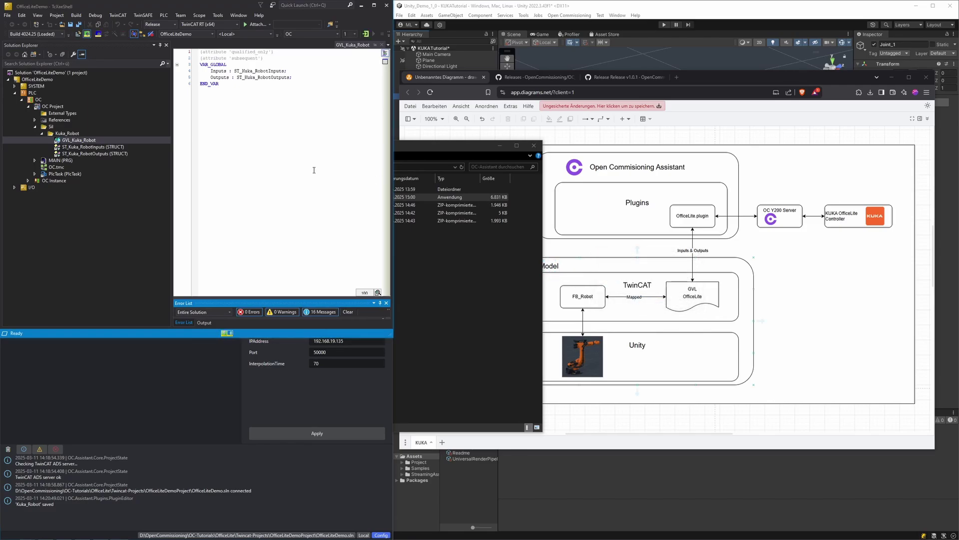
{"action": "left_click", "coordinate": [303, 407]}
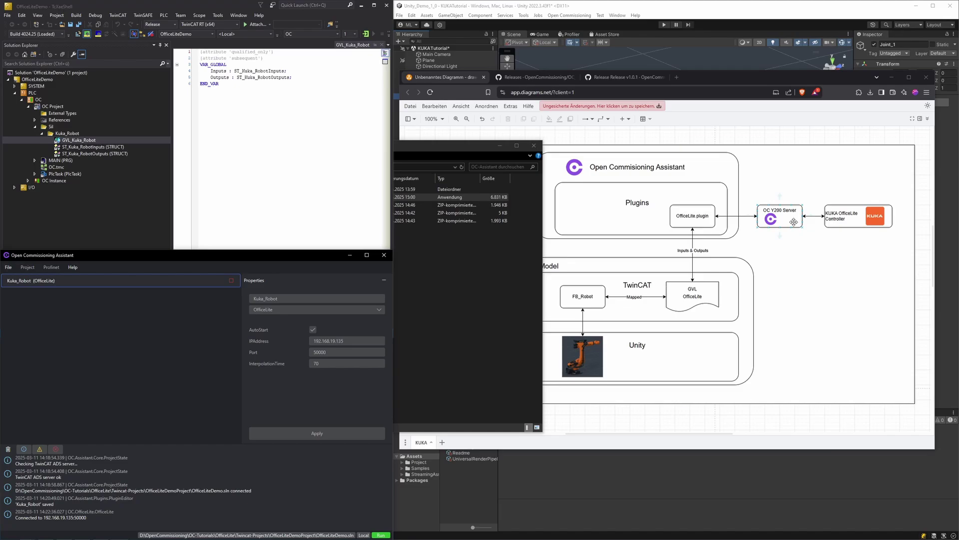
Log in to the PLC with GVL_Kuka_Robot open and expand its Inputs, Outputs and Axis array online
{"action": "left_click", "coordinate": [352, 44]}
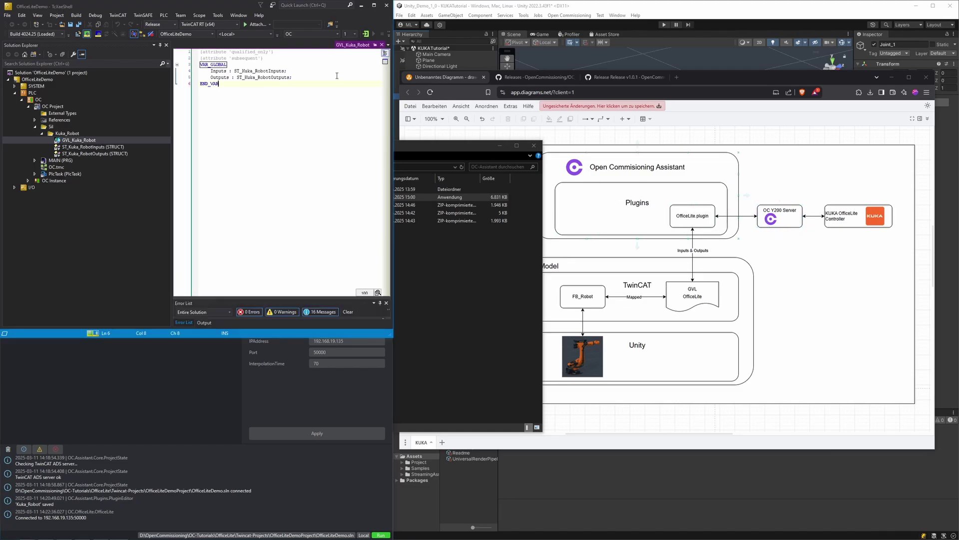
{"action": "left_click", "coordinate": [365, 34]}
{"action": "left_click", "coordinate": [178, 71]}
{"action": "left_click", "coordinate": [178, 92]}
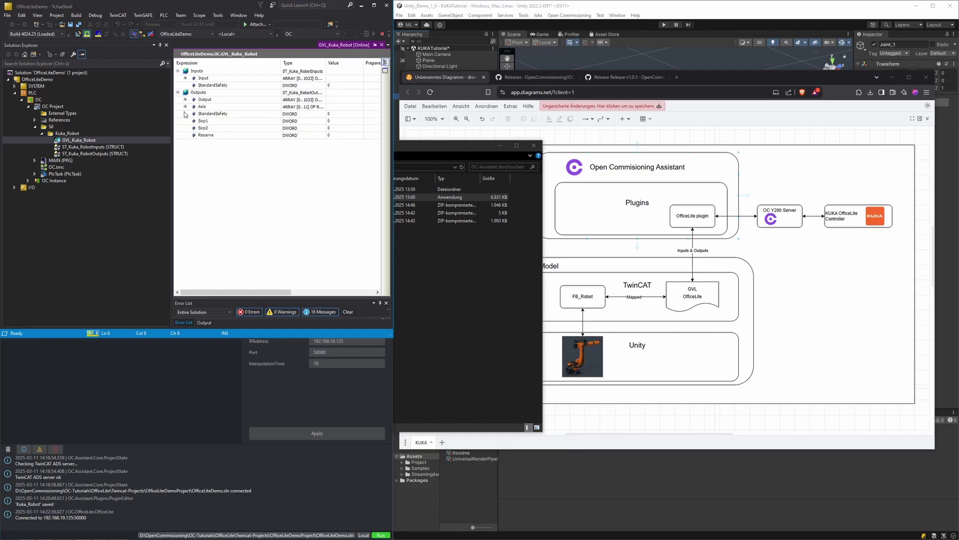
{"action": "left_click", "coordinate": [185, 107]}
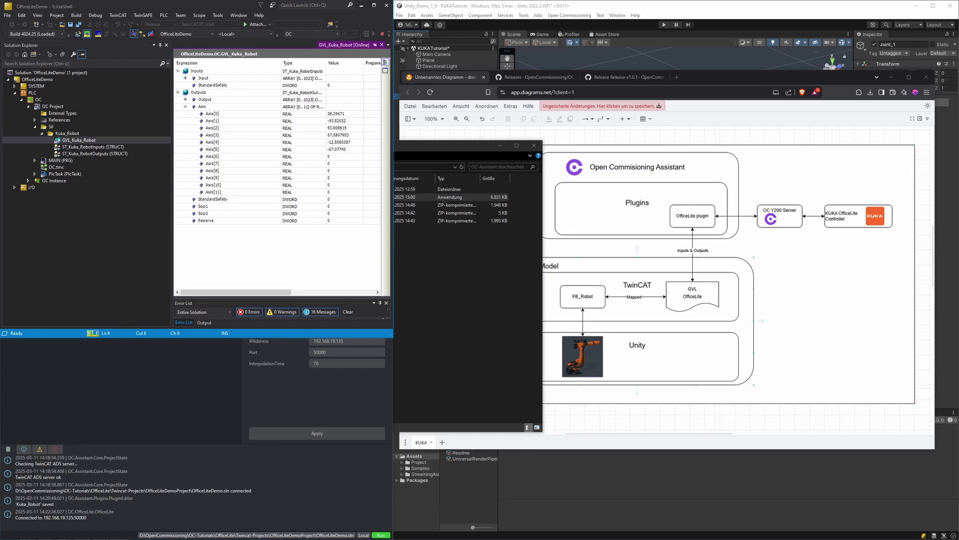
Switch to the VMware Player window, place it beside the TwinCAT window and jog robot axis A1 in both directions
{"action": "key", "text": "alt+Tab"}
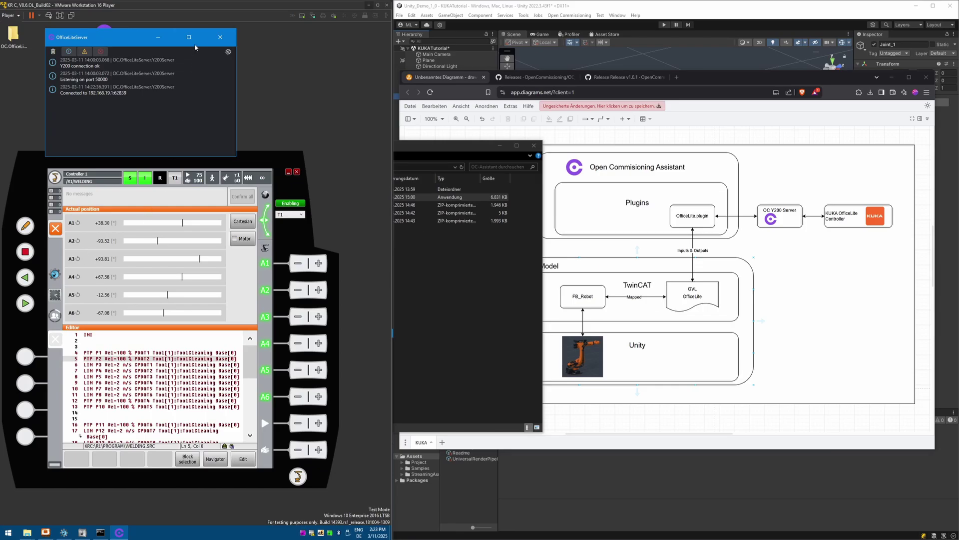
{"action": "left_click_drag", "start_coordinate": [205, 9], "coordinate": [601, 7]}
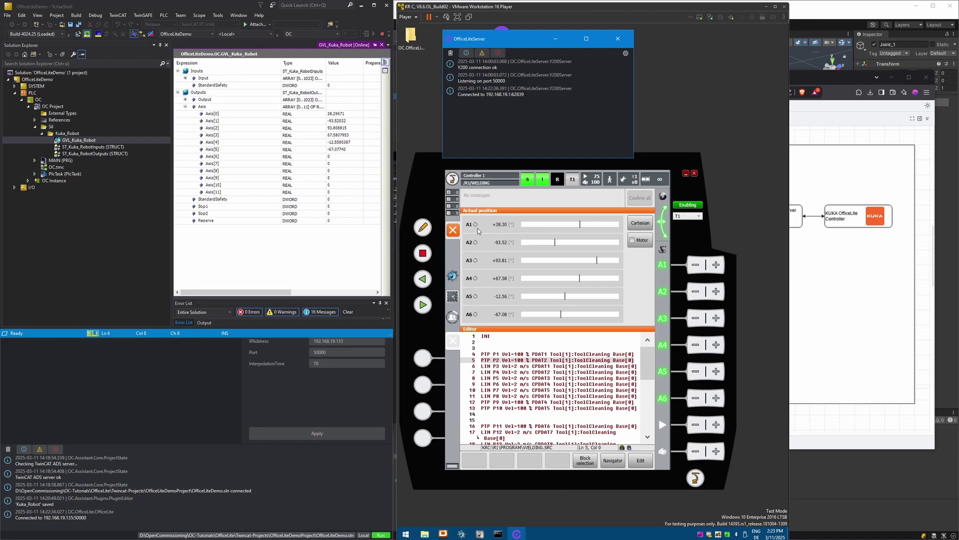
{"action": "left_click", "coordinate": [715, 267]}
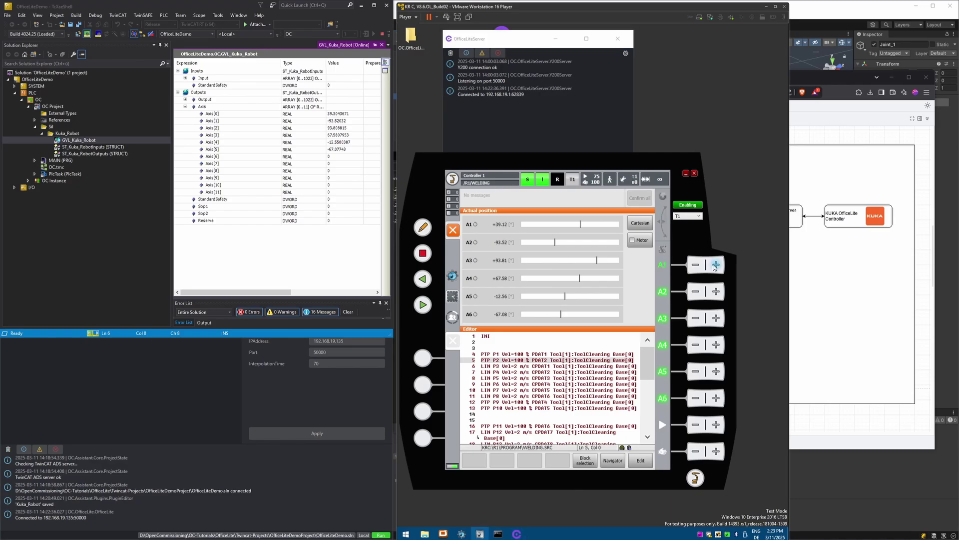
{"action": "left_click", "coordinate": [696, 267]}
{"action": "left_click_drag", "start_coordinate": [696, 269], "coordinate": [718, 270]}
Review the architecture diagram's Model section, then switch to Unity and inspect Joint_2 and Joint_3 of the Kuka_Robot
{"action": "left_click", "coordinate": [828, 84]}
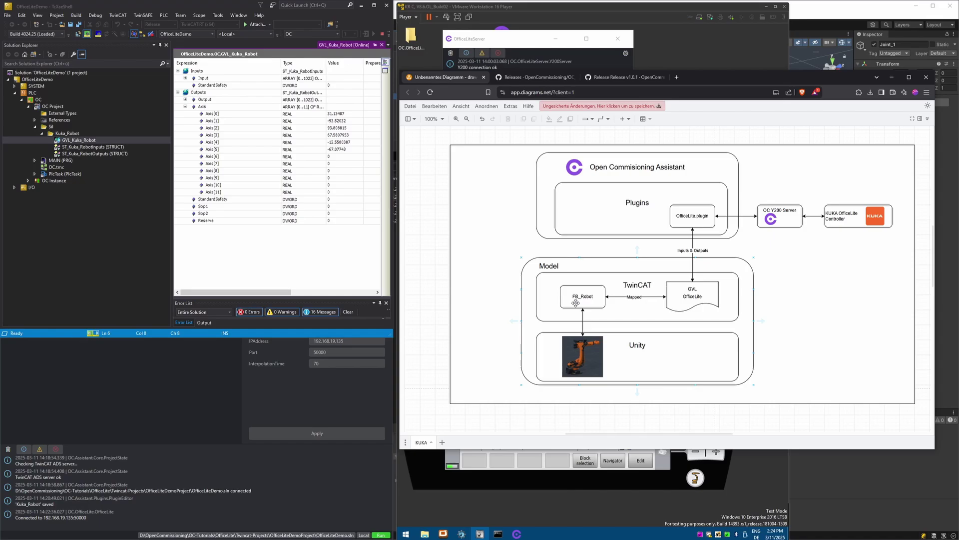
{"action": "left_click", "coordinate": [598, 347]}
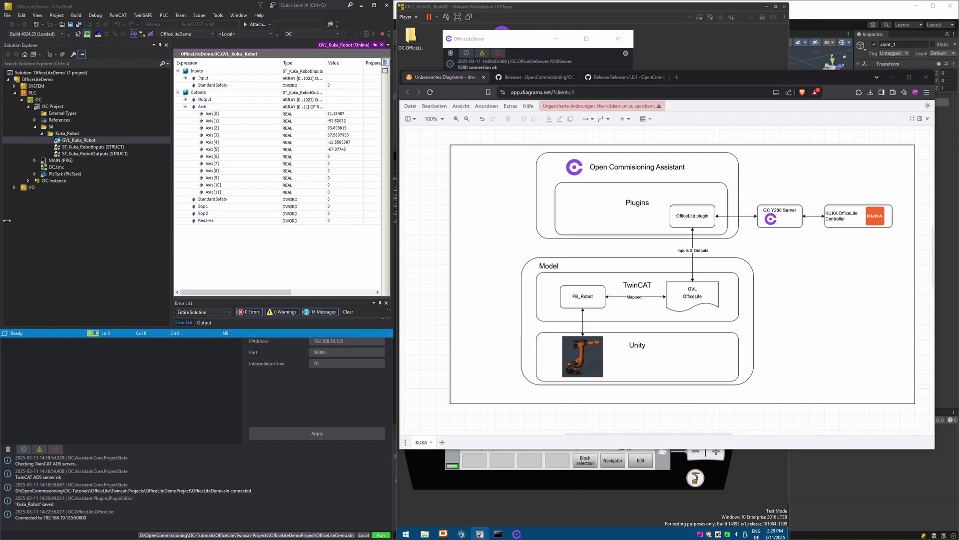
{"action": "key", "text": "alt+Tab"}
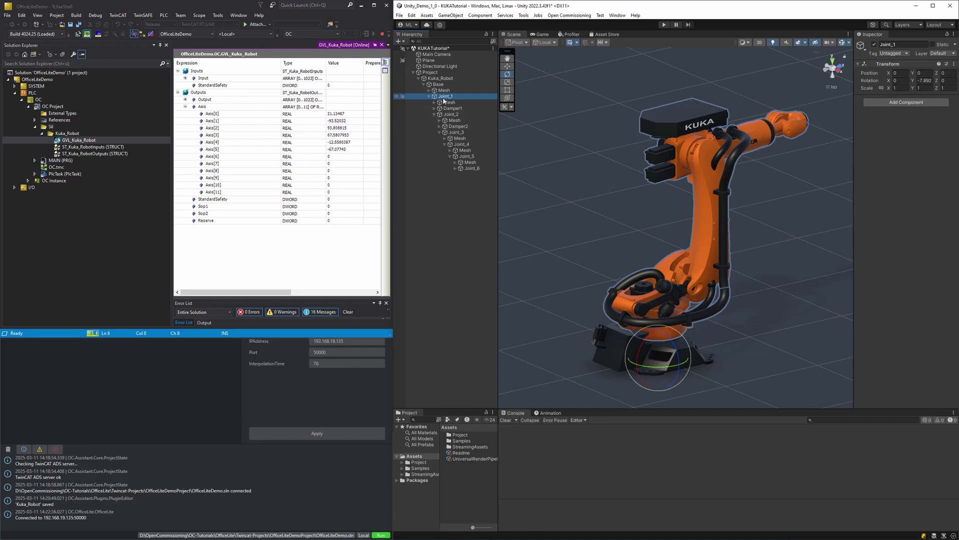
{"action": "left_click", "coordinate": [451, 114]}
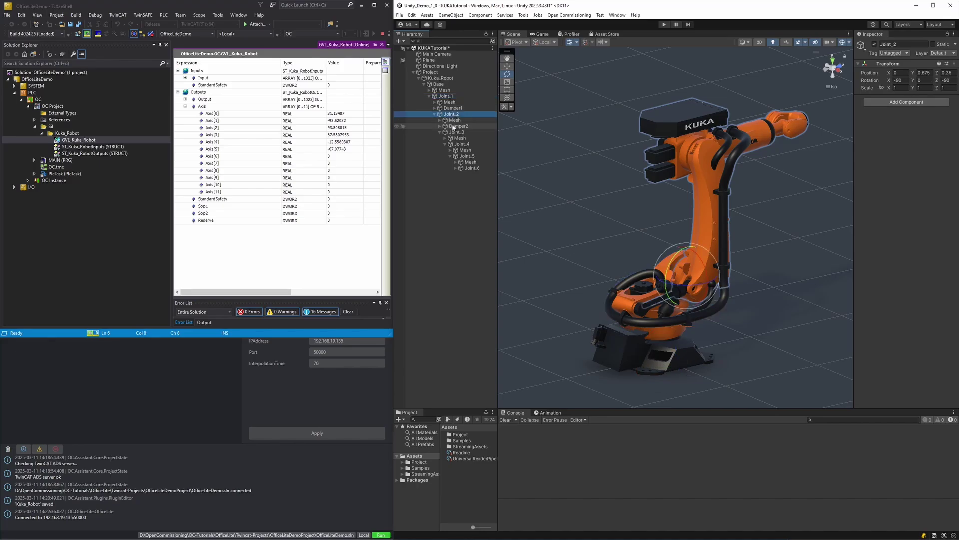
{"action": "left_click", "coordinate": [455, 133]}
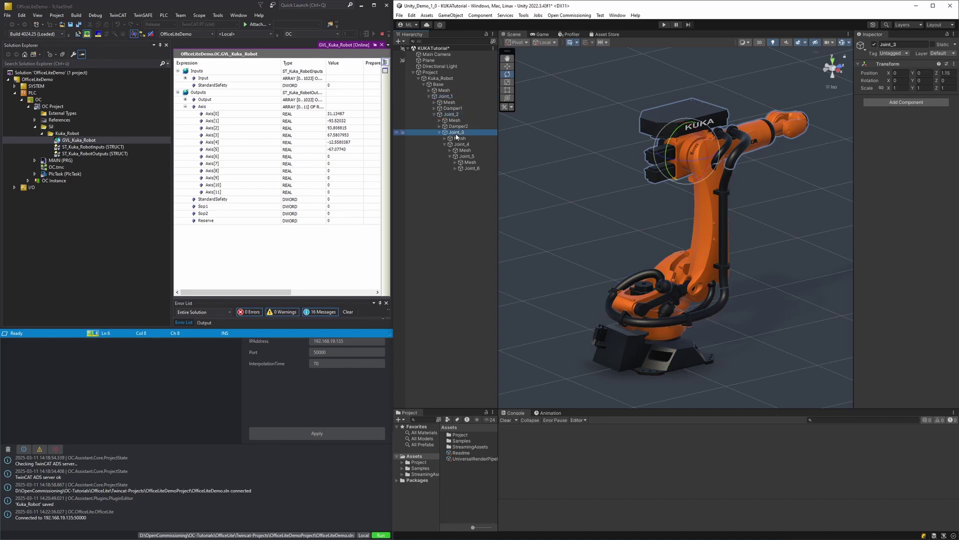
Try rotating Joint_1 and Joint_2 of the Kuka_Robot about their local axes in the scene
{"action": "left_click", "coordinate": [446, 96]}
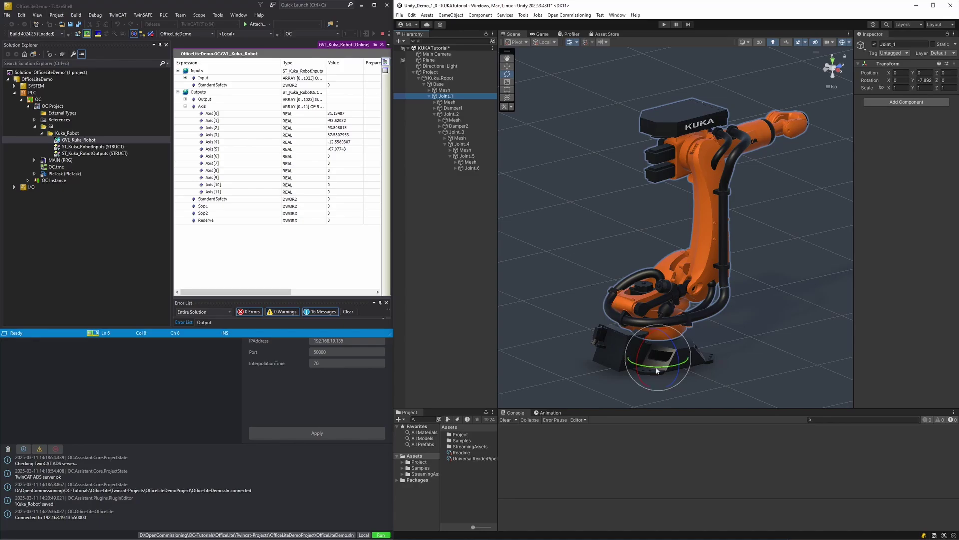
{"action": "mouse_move", "coordinate": [654, 370]}
{"action": "left_mouse_down"}
{"action": "mouse_move", "coordinate": [635, 372]}
{"action": "mouse_move", "coordinate": [657, 371]}
{"action": "left_mouse_up"}
{"action": "left_click", "coordinate": [453, 115]}
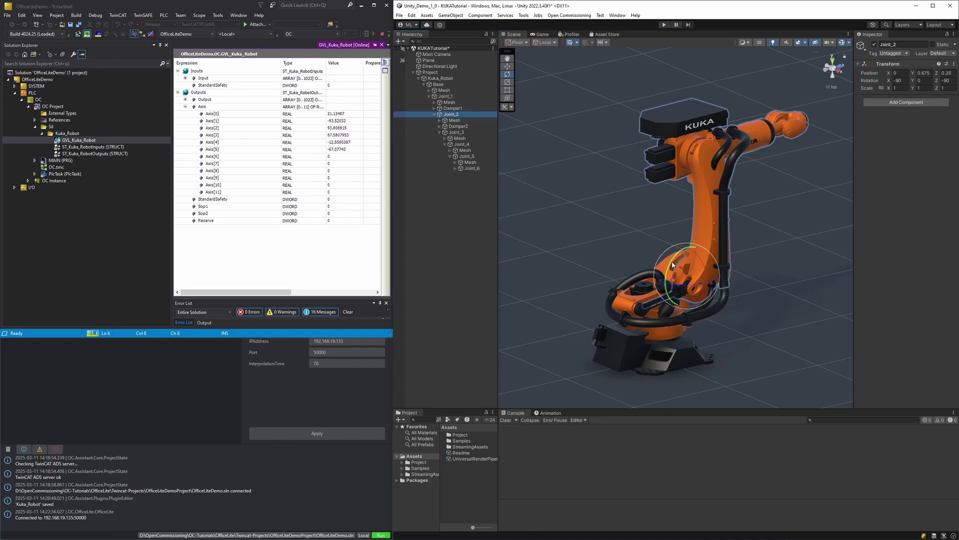
{"action": "left_click_drag", "start_coordinate": [672, 265], "coordinate": [666, 281]}
{"action": "left_click_drag", "start_coordinate": [685, 254], "coordinate": [665, 278]}
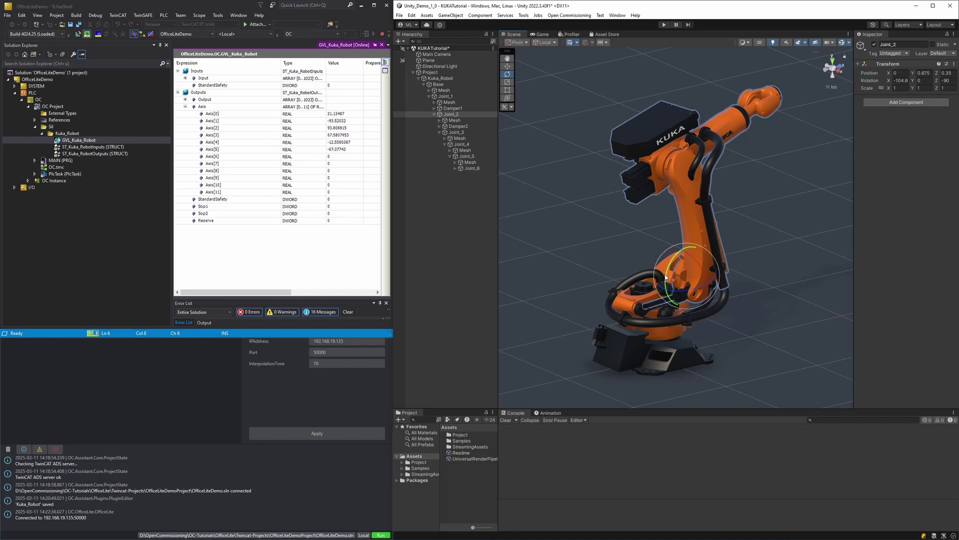
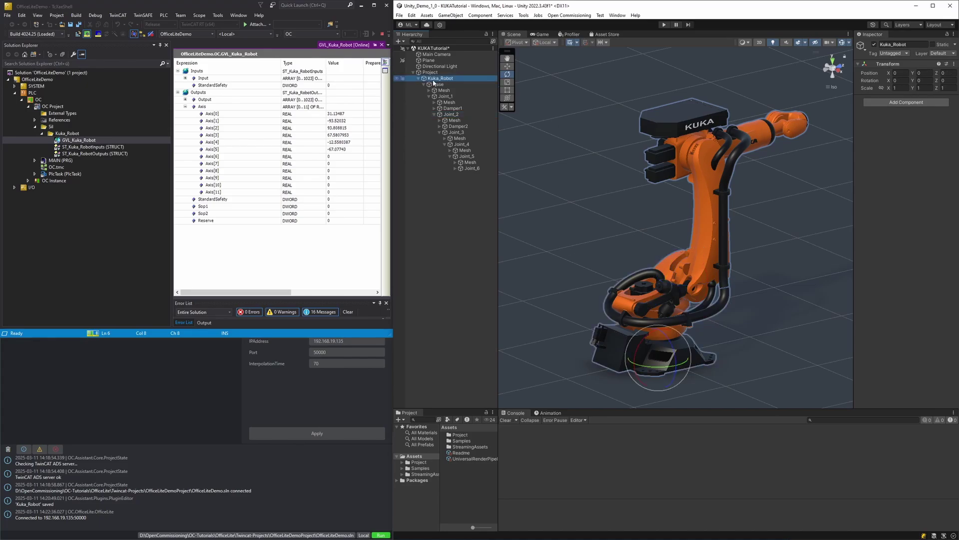
Add a Robot 6R component to the Kuka_Robot object and set its Axes array size to 6
{"action": "left_click", "coordinate": [920, 103]}
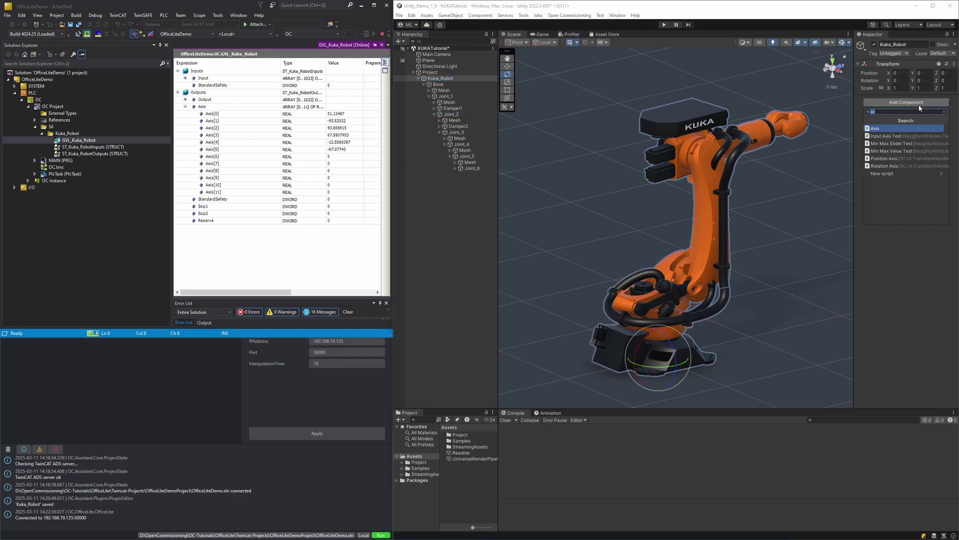
{"action": "type", "text": "robo"}
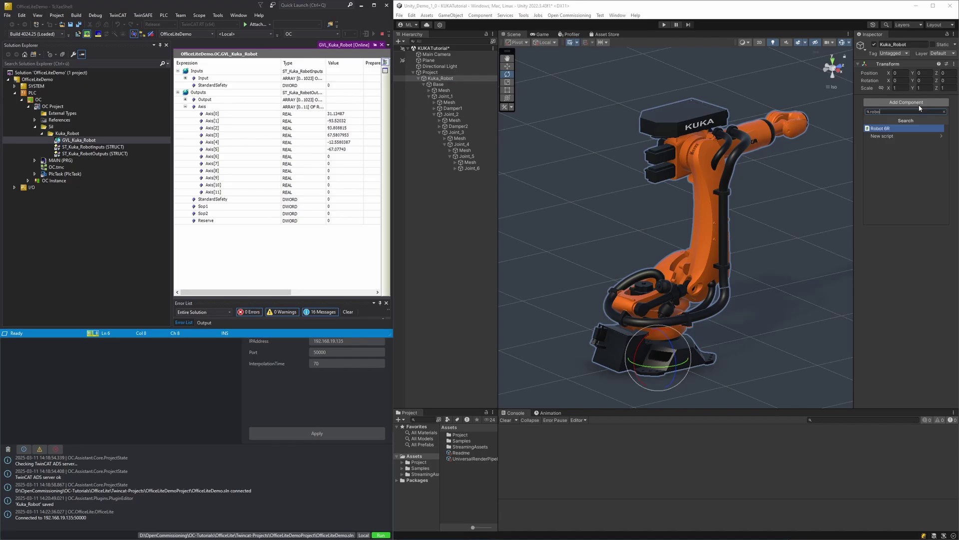
{"action": "left_click", "coordinate": [889, 129]}
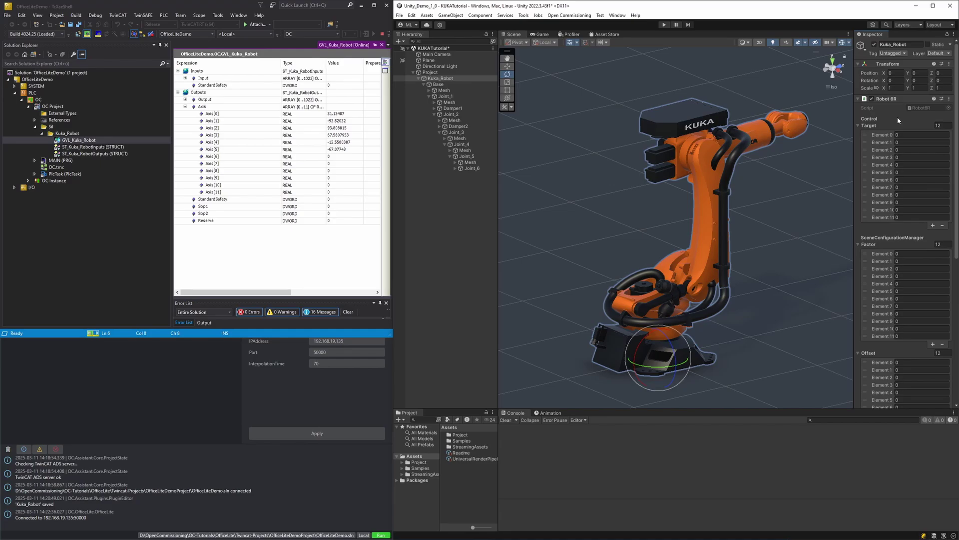
{"action": "scroll", "coordinate": [897, 117], "scroll_direction": "down", "scroll_amount": 8}
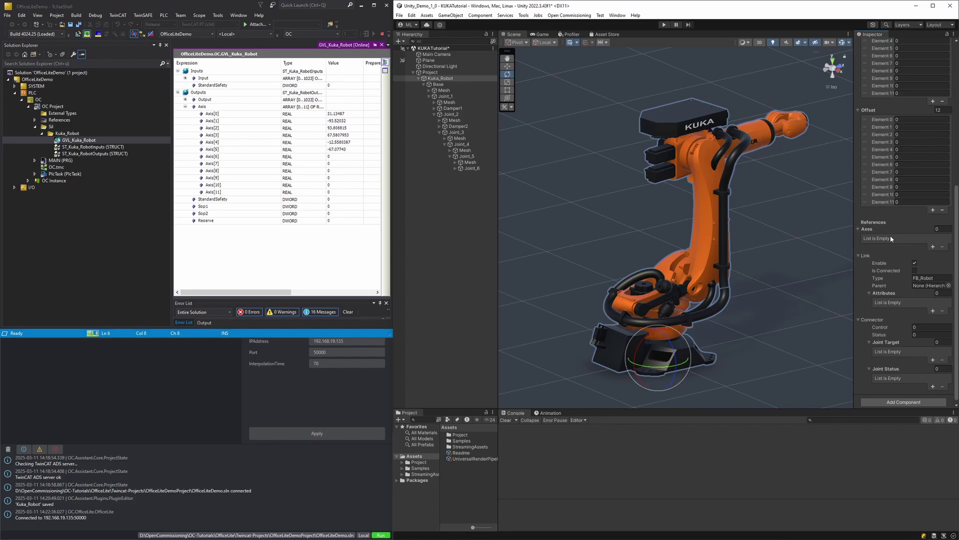
{"action": "left_click", "coordinate": [939, 229]}
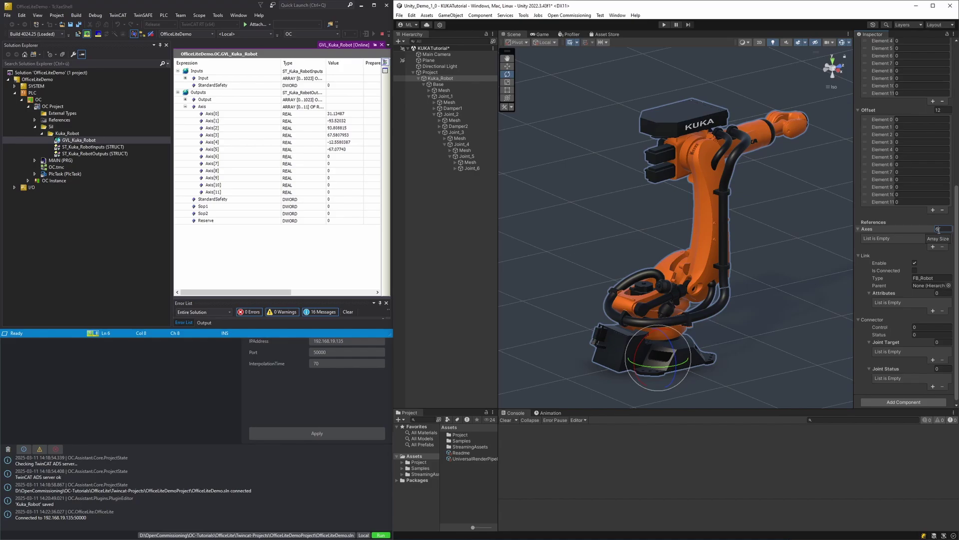
{"action": "key", "text": "Return"}
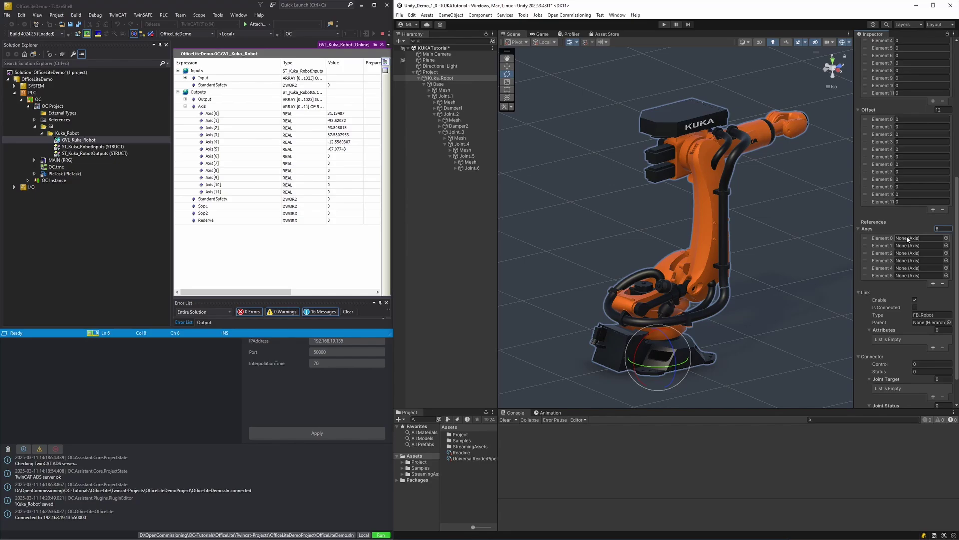
Select Joint_1 through Joint_6 of the Kuka_Robot together and add an Axis component to all of them
{"action": "left_click", "coordinate": [455, 132]}
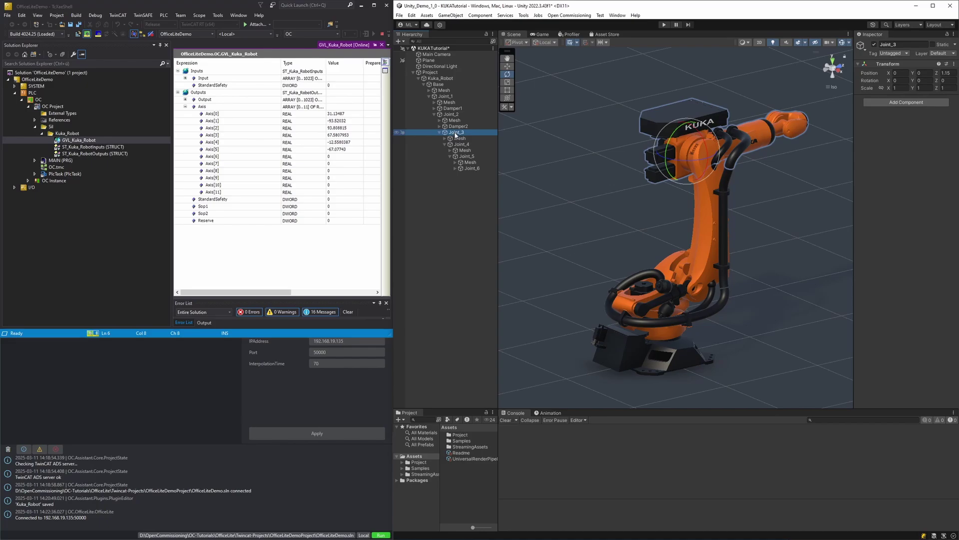
{"action": "left_click", "coordinate": [445, 96]}
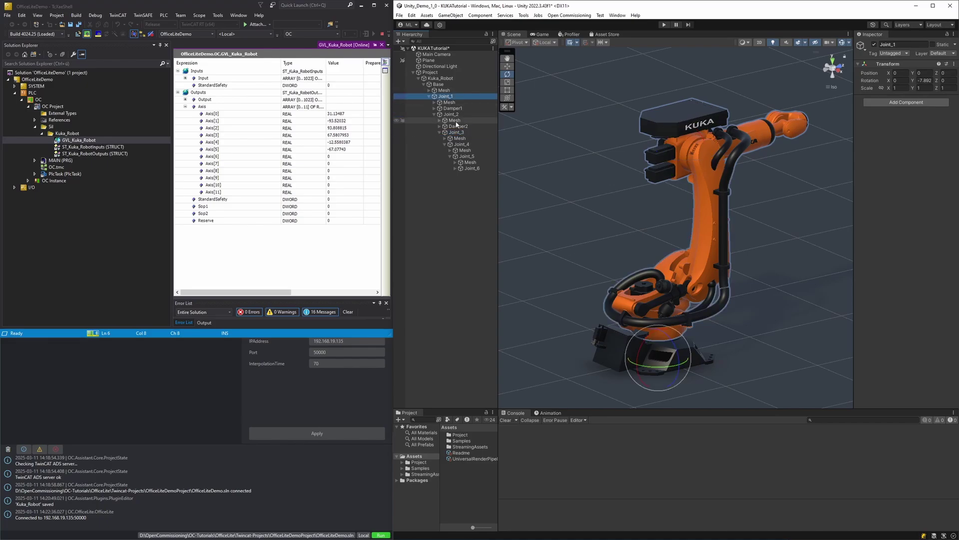
{"action": "left_click", "coordinate": [451, 113], "text": "ctrl"}
{"action": "left_click", "coordinate": [456, 132], "text": "ctrl"}
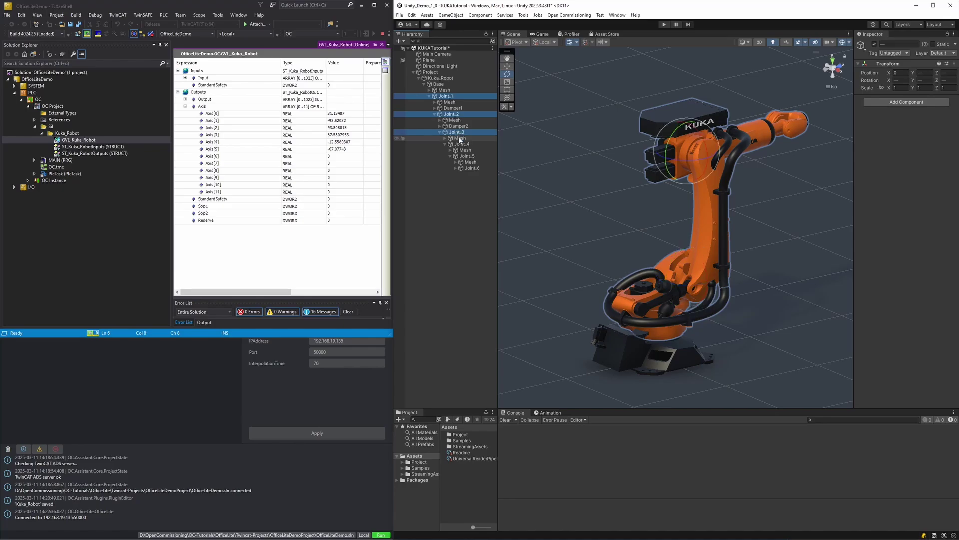
{"action": "left_click", "coordinate": [461, 144], "text": "ctrl"}
{"action": "left_click", "coordinate": [468, 156], "text": "ctrl"}
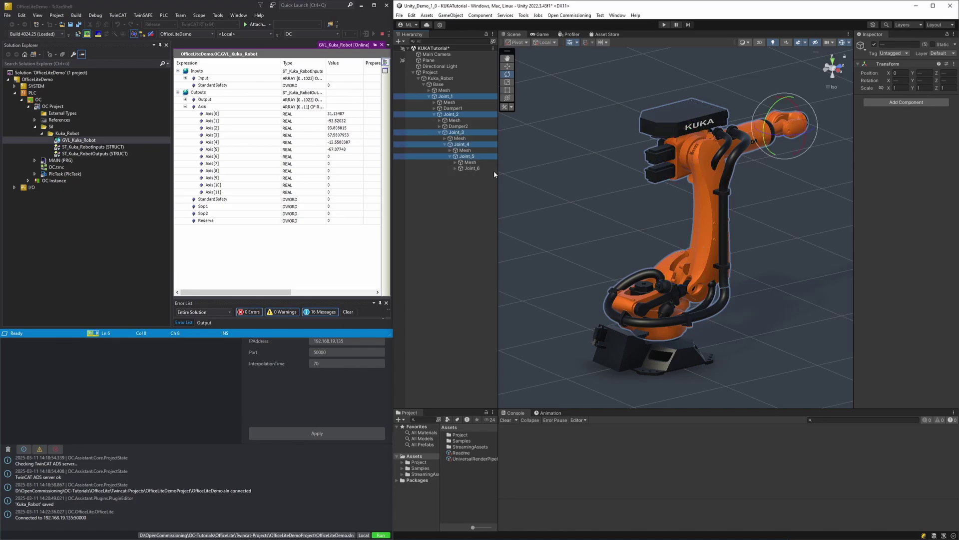
{"action": "left_click", "coordinate": [479, 169], "text": "ctrl"}
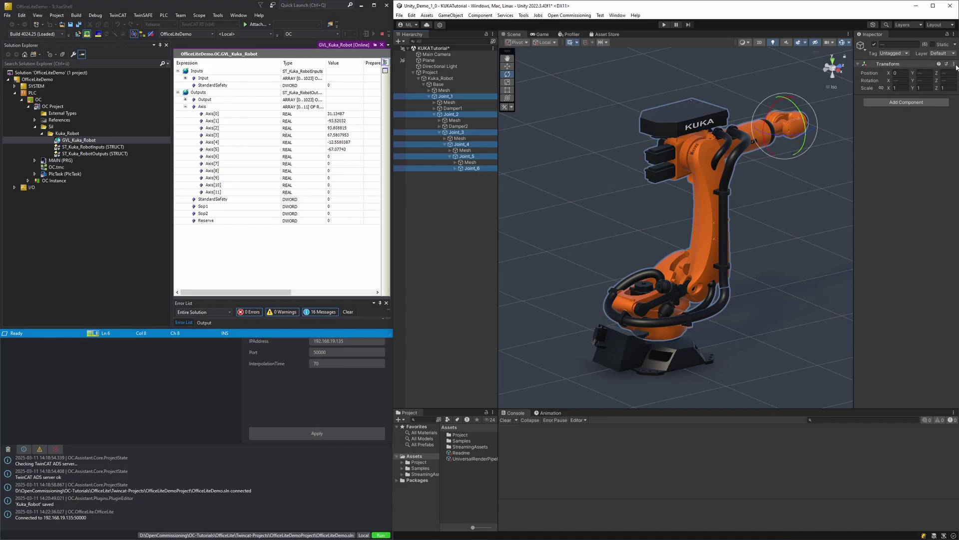
{"action": "left_click", "coordinate": [899, 103]}
{"action": "type", "text": "axis"}
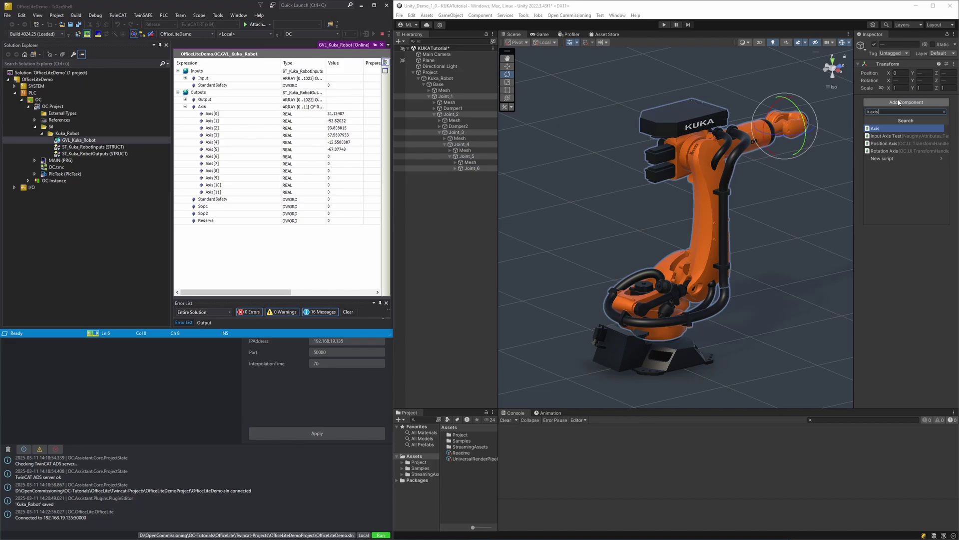
{"action": "key", "text": "Return"}
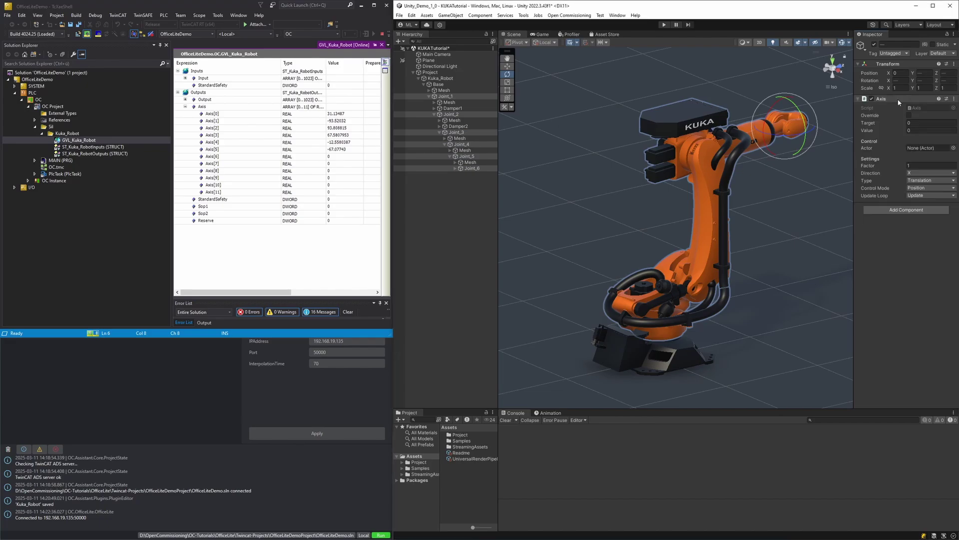
Set the Axis direction to Y and the type to Rotation for all six joints, and check Joint_1 and Joint_2
{"action": "left_click", "coordinate": [913, 174]}
{"action": "left_click", "coordinate": [917, 189]}
{"action": "left_click", "coordinate": [925, 180]}
{"action": "left_click", "coordinate": [926, 197]}
{"action": "left_click", "coordinate": [447, 96]}
{"action": "left_click", "coordinate": [451, 115]}
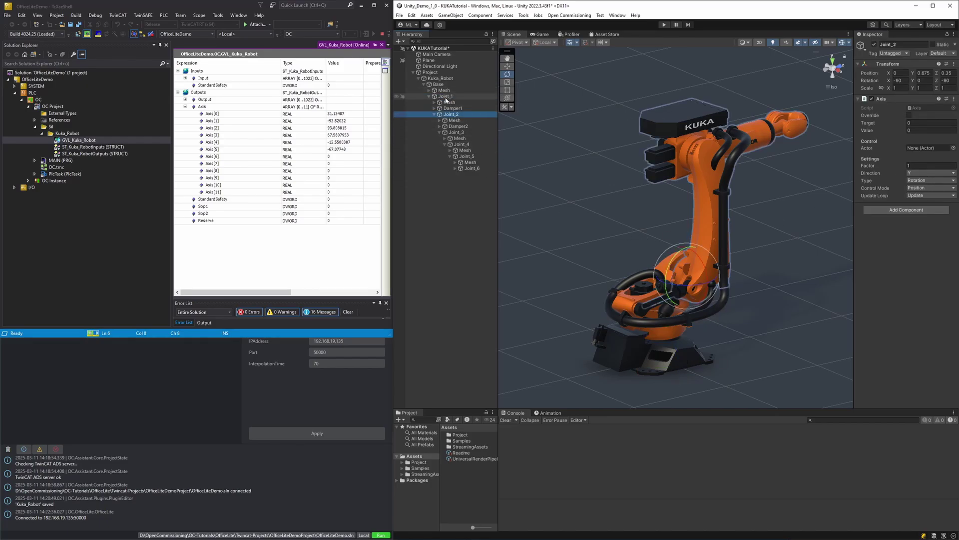
Assign Joint_1 through Joint_6 to Elements 0 to 5 of the Axes array on the Kuka_Robot's Robot 6R component
{"action": "left_click", "coordinate": [440, 78]}
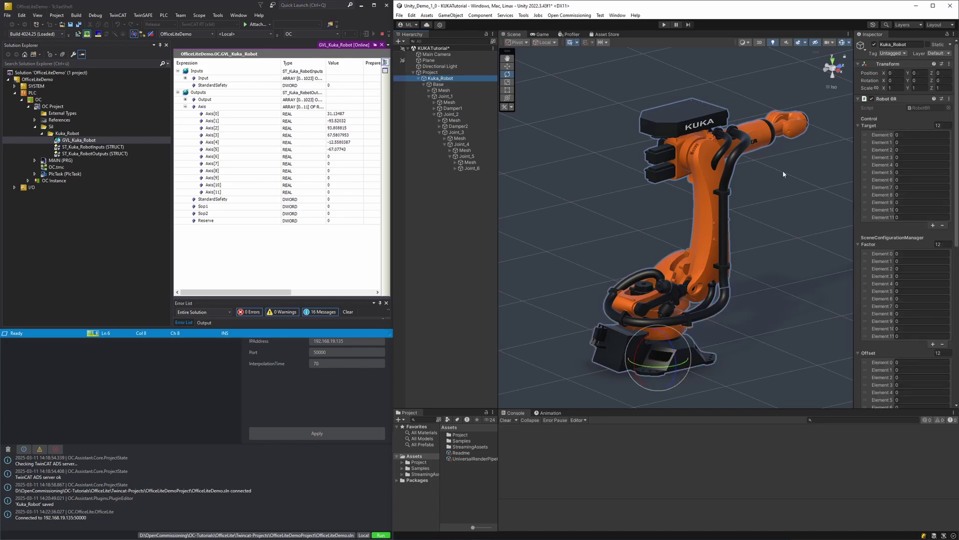
{"action": "scroll", "coordinate": [883, 239], "scroll_direction": "down", "scroll_amount": 5}
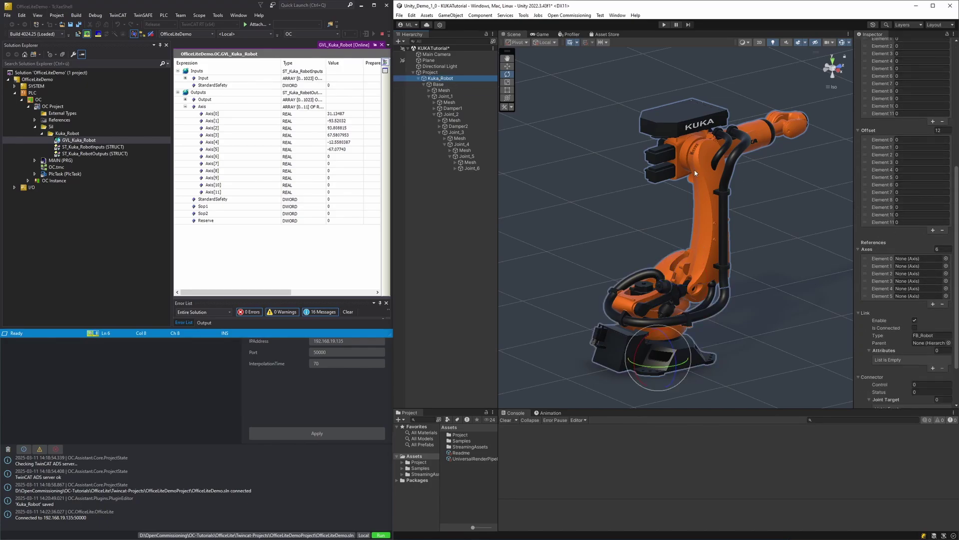
{"action": "left_click_drag", "start_coordinate": [442, 100], "coordinate": [920, 259]}
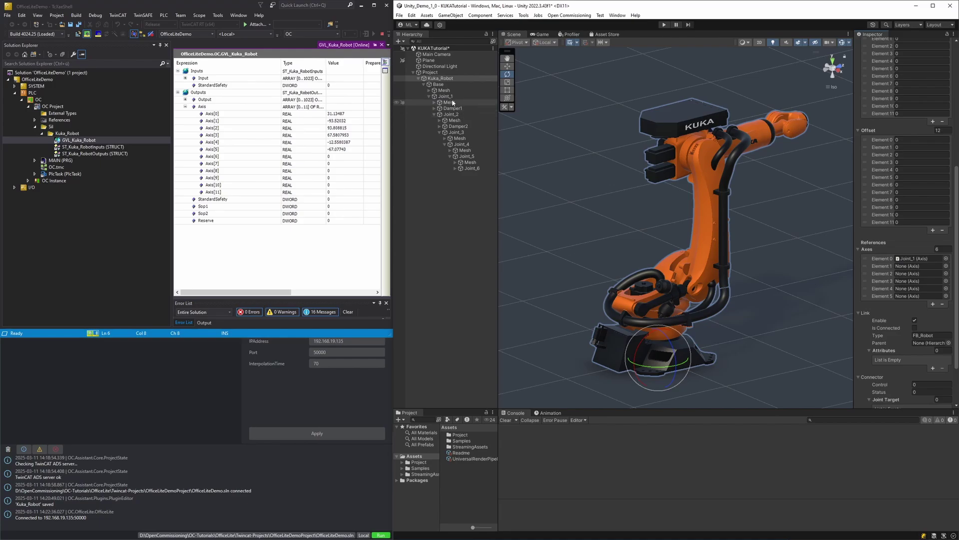
{"action": "left_click_drag", "start_coordinate": [451, 114], "coordinate": [919, 266]}
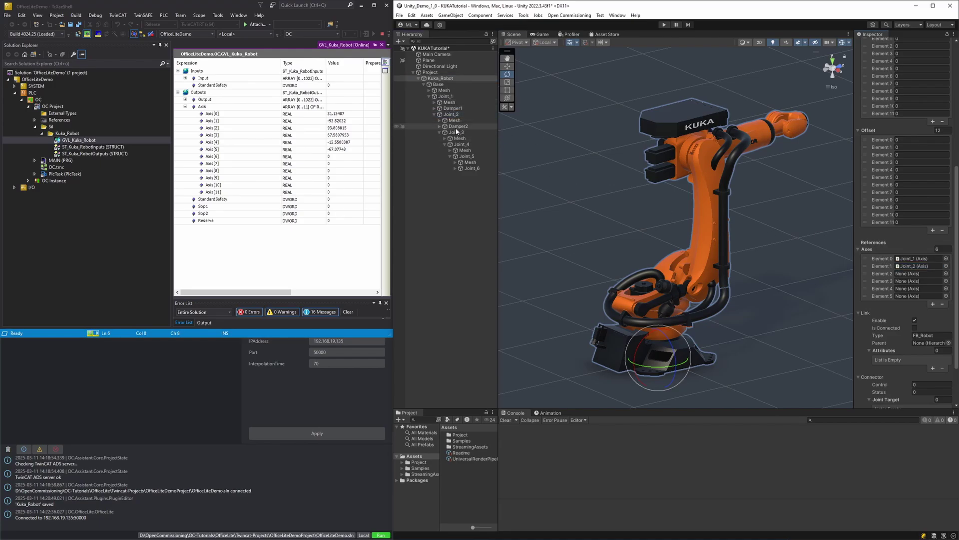
{"action": "left_click_drag", "start_coordinate": [453, 135], "coordinate": [913, 274]}
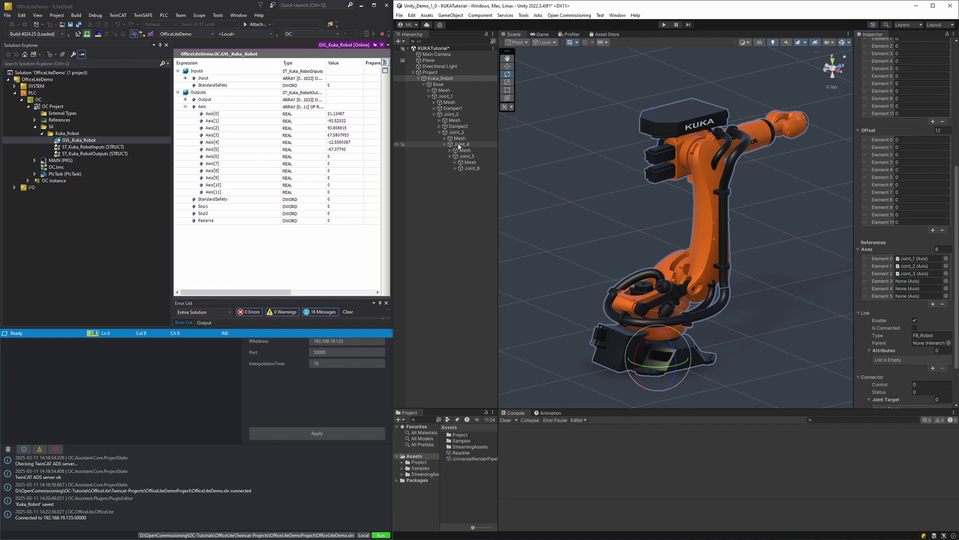
{"action": "left_click_drag", "start_coordinate": [459, 146], "coordinate": [906, 283]}
{"action": "left_click_drag", "start_coordinate": [467, 157], "coordinate": [907, 288]}
{"action": "left_click_drag", "start_coordinate": [476, 169], "coordinate": [914, 298]}
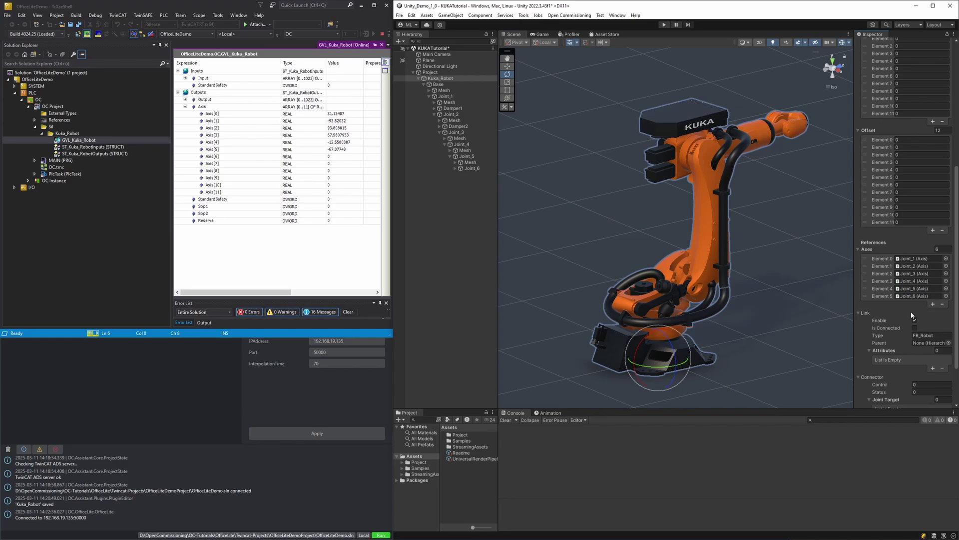
Set the Factor entries for the robot's axes to 1 in the Robot 6R component
{"action": "scroll", "coordinate": [926, 315], "scroll_direction": "up", "scroll_amount": 6}
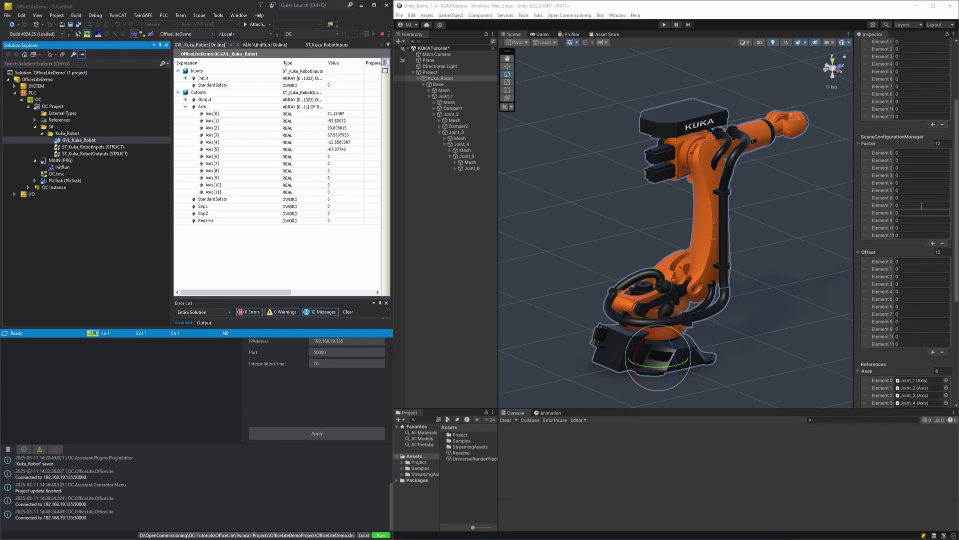
{"action": "left_click", "coordinate": [904, 152]}
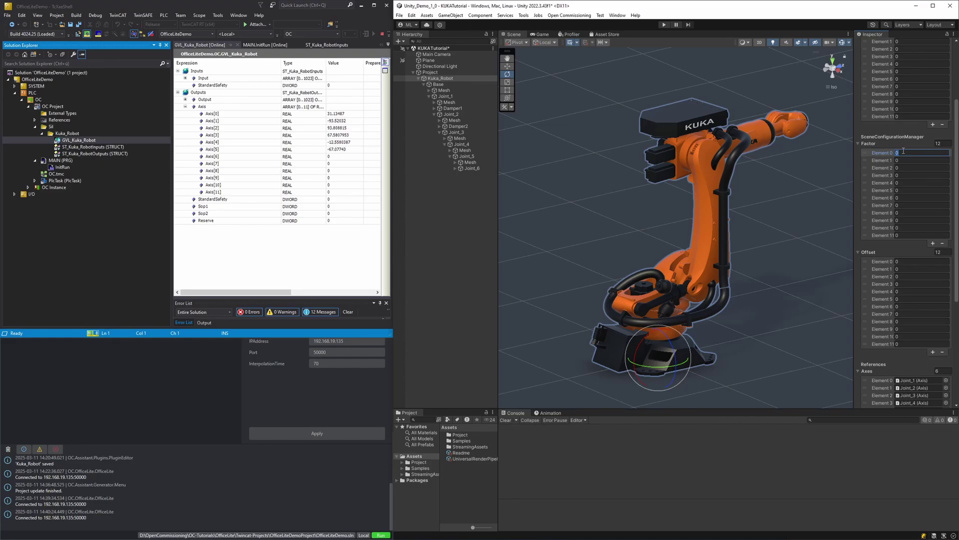
{"action": "key", "text": "Tab"}
{"action": "type", "text": "1"}
{"action": "key", "text": "Tab"}
{"action": "type", "text": "1"}
{"action": "key", "text": "Tab"}
{"action": "type", "text": "1"}
{"action": "key", "text": "Tab"}
{"action": "type", "text": "1"}
{"action": "key", "text": "Tab"}
{"action": "type", "text": "1"}
{"action": "scroll", "coordinate": [904, 153], "scroll_direction": "up", "scroll_amount": 4}
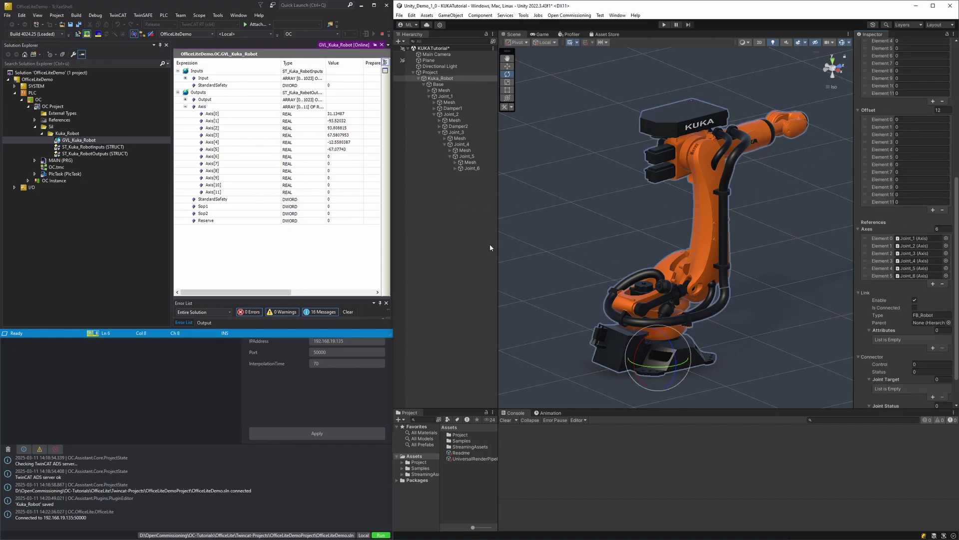
Add a Tc Ads Client component to the Project object
{"action": "left_click", "coordinate": [935, 314]}
{"action": "left_click", "coordinate": [471, 282]}
{"action": "left_click", "coordinate": [433, 73]}
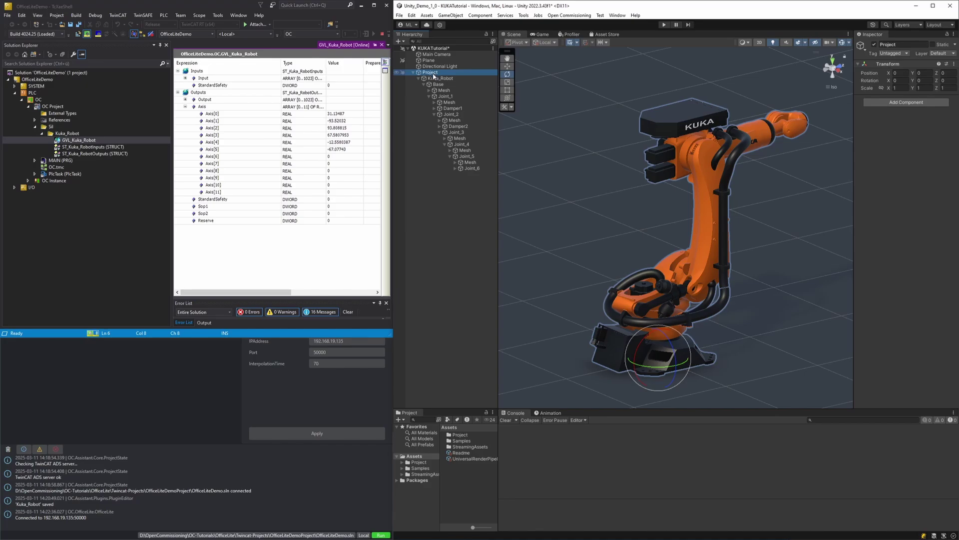
{"action": "left_click", "coordinate": [440, 80]}
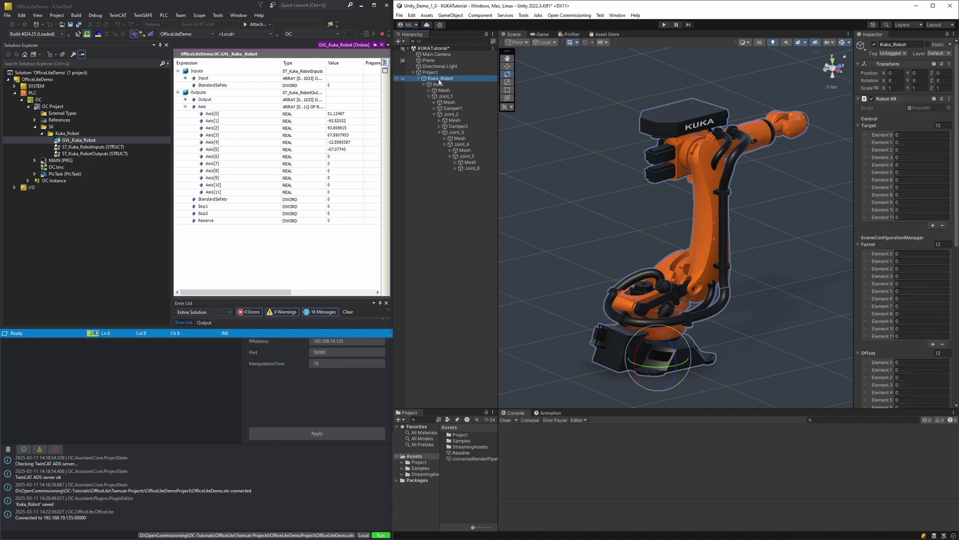
{"action": "left_click", "coordinate": [430, 73]}
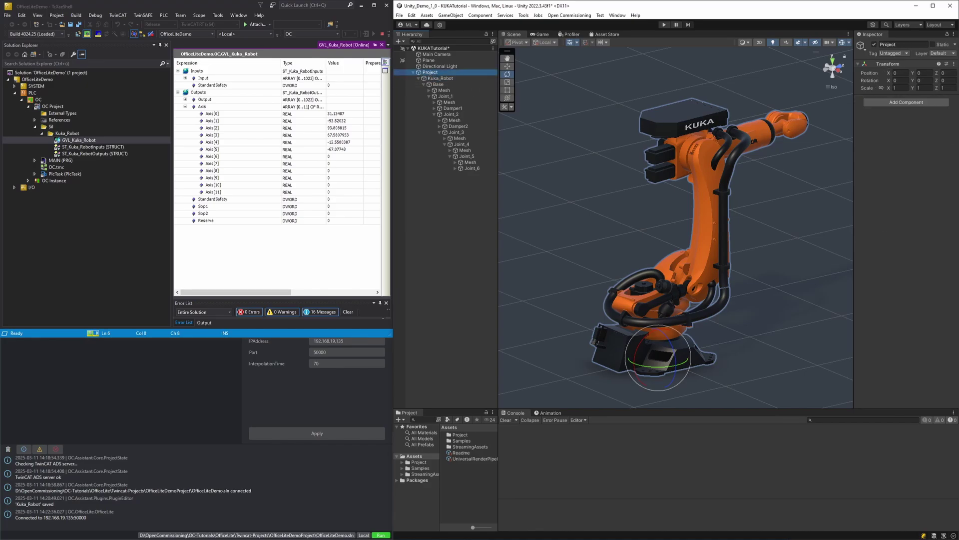
{"action": "left_click", "coordinate": [908, 103]}
{"action": "type", "text": "cli"}
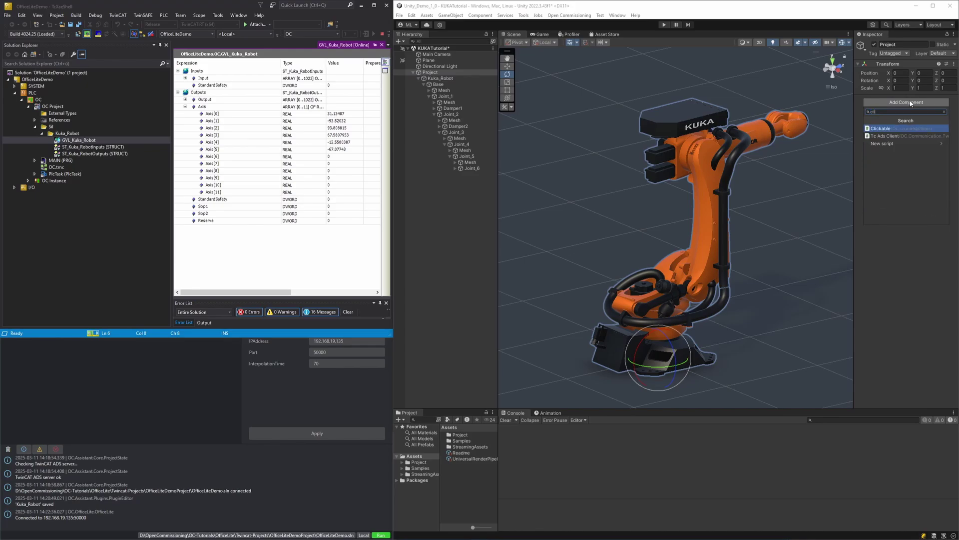
{"action": "key", "text": "Down"}
{"action": "key", "text": "Return"}
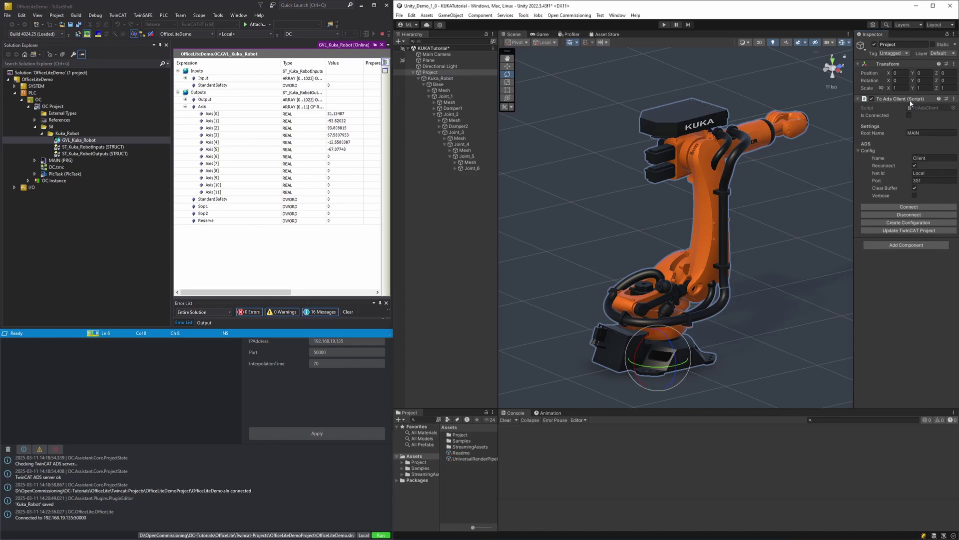
Set the port of the Tc Ads Client to 851
{"action": "mouse_move", "coordinate": [908, 181]}
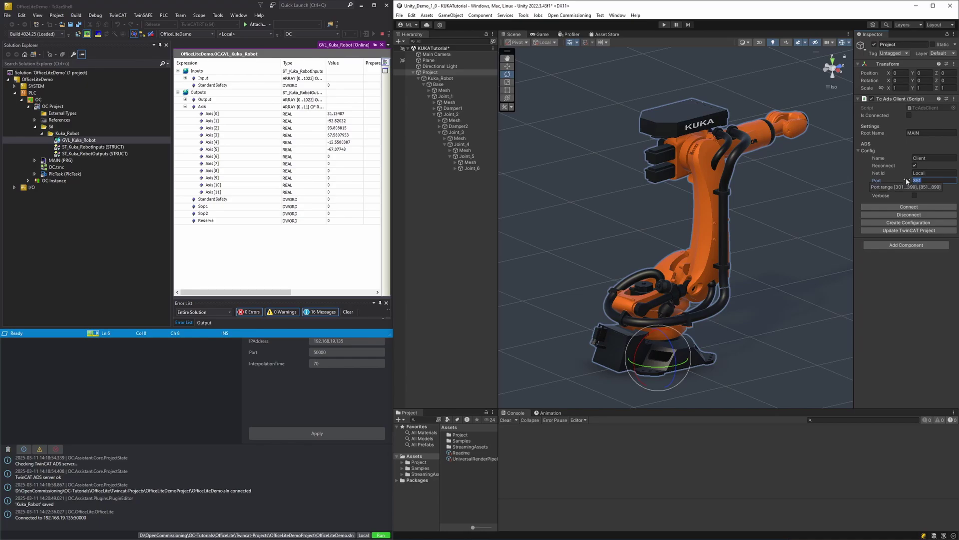
{"action": "type", "text": "8512"}
{"action": "left_click", "coordinate": [918, 288]}
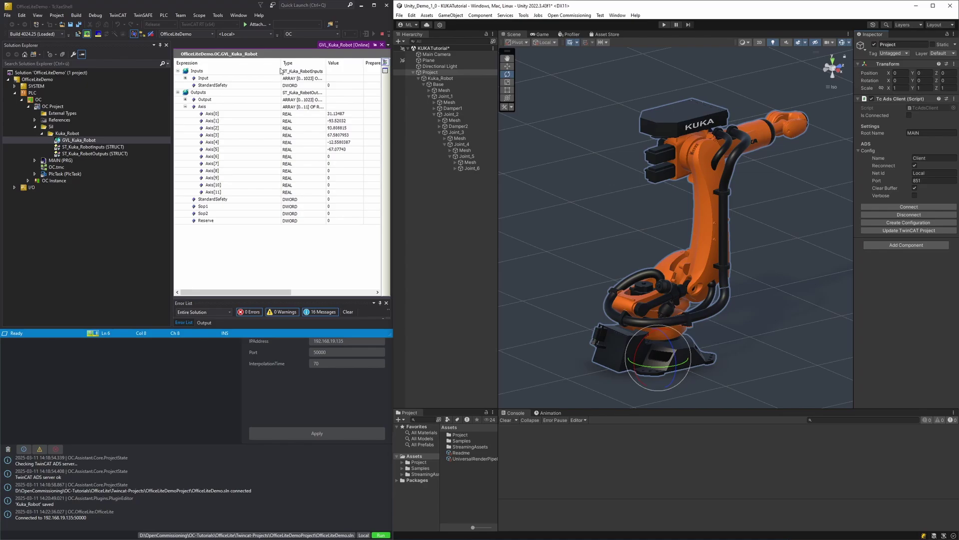
Restart TwinCAT in Config mode and update the TwinCAT project from the Tc Ads Client in Unity
{"action": "left_click", "coordinate": [100, 34]}
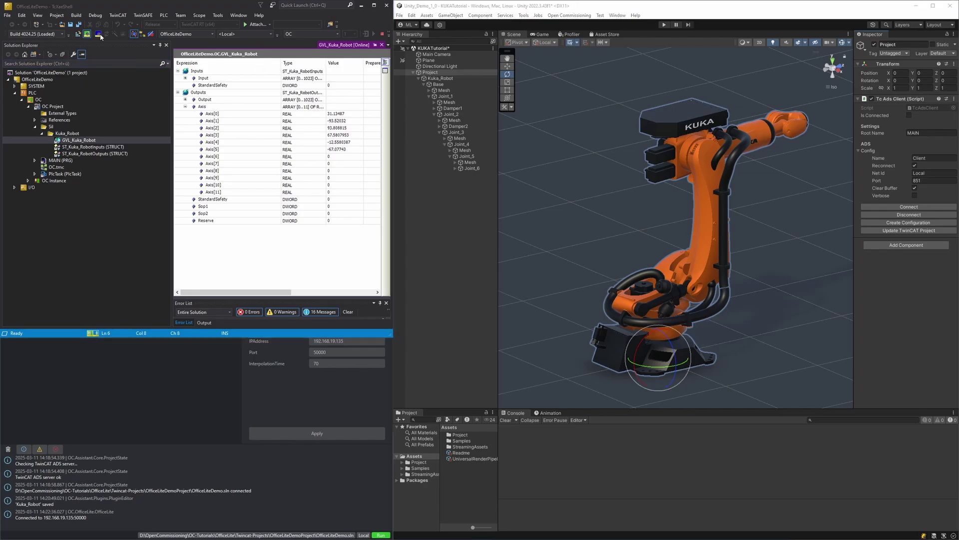
{"action": "left_click", "coordinate": [653, 300]}
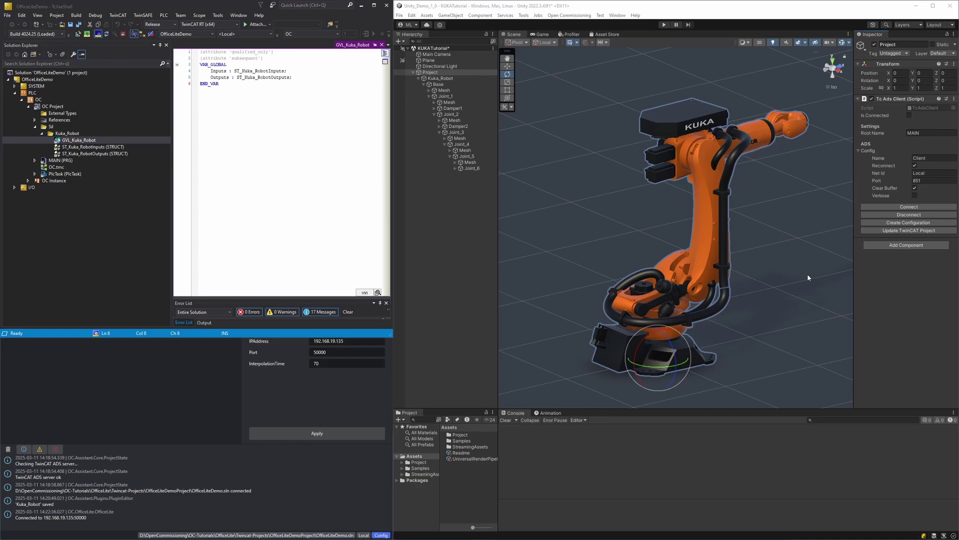
{"action": "left_click", "coordinate": [905, 231]}
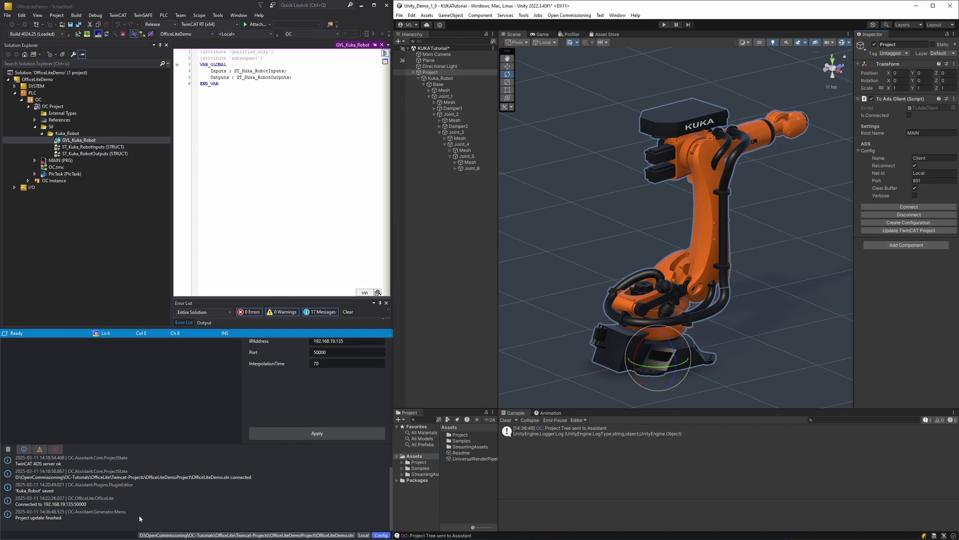
Inspect the generated FB_Robot declaration in the MAIN program and compare it with Unity's Kuka_Robot and the architecture diagram
{"action": "double_click", "coordinate": [60, 161]}
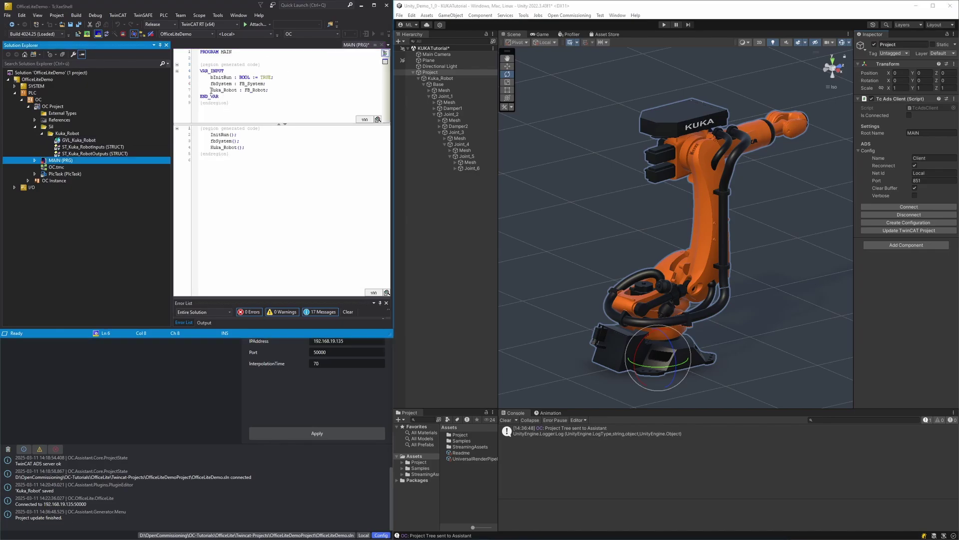
{"action": "left_click_drag", "start_coordinate": [210, 90], "coordinate": [269, 92]}
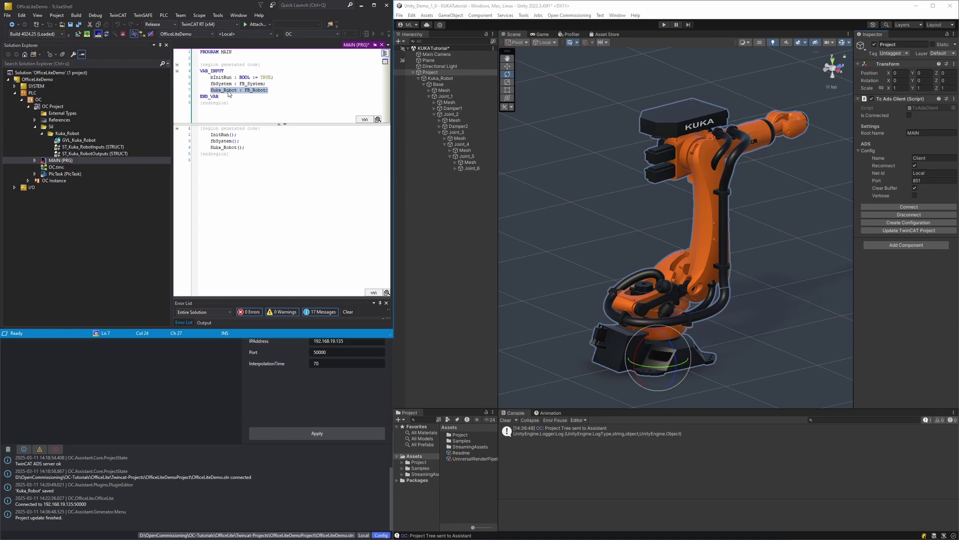
{"action": "mouse_move", "coordinate": [252, 94]}
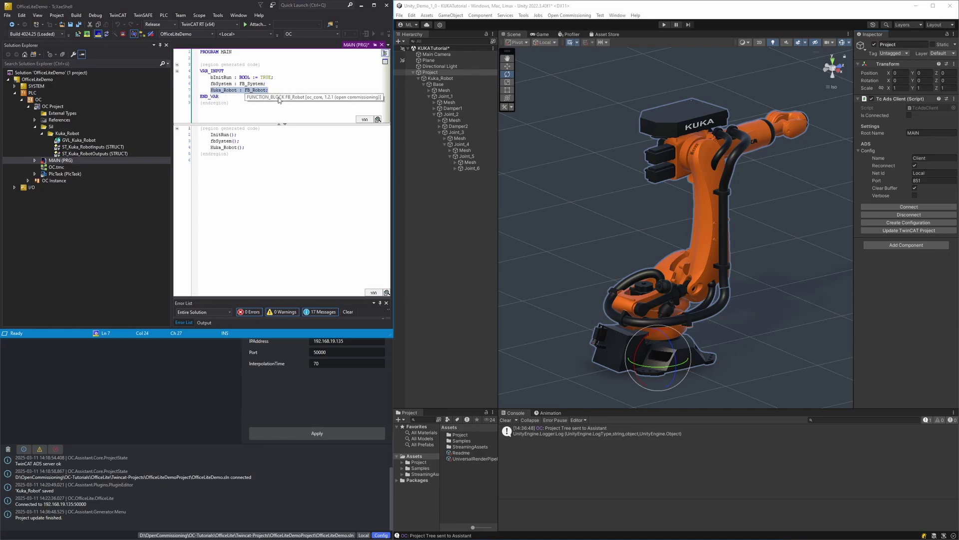
{"action": "left_click", "coordinate": [440, 79]}
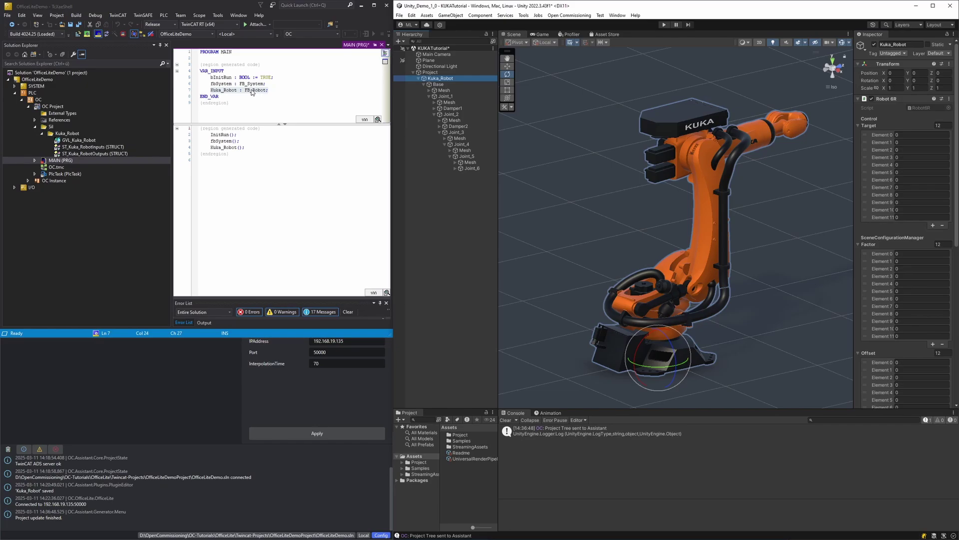
{"action": "key", "text": "alt+Tab"}
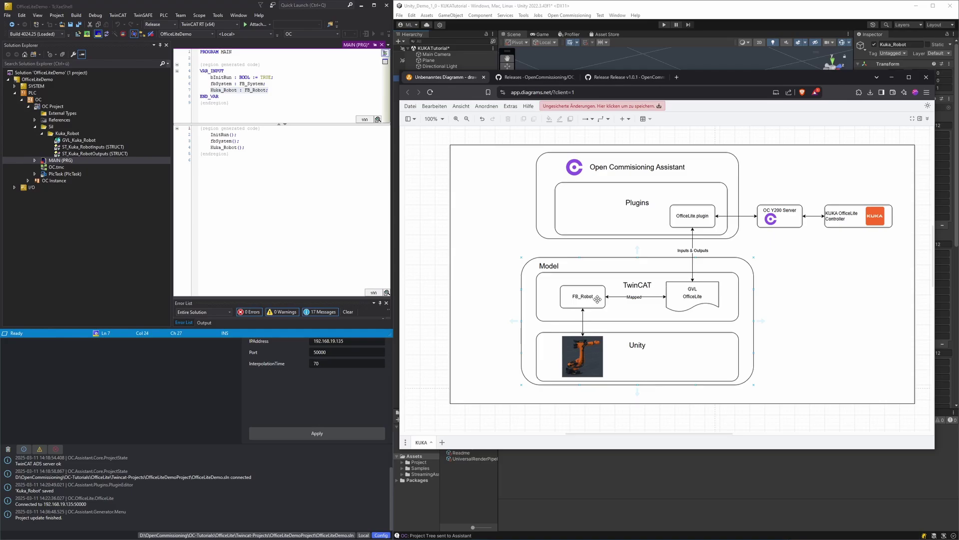
Open the InitRun method of the MAIN program and save the pending changes to MAIN
{"action": "left_click", "coordinate": [35, 161]}
{"action": "double_click", "coordinate": [62, 167]}
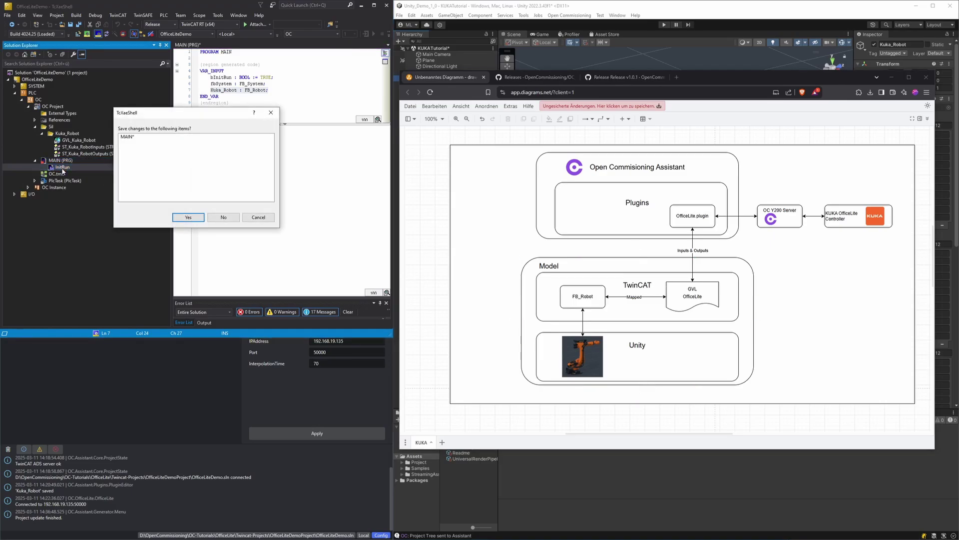
{"action": "left_click", "coordinate": [202, 218]}
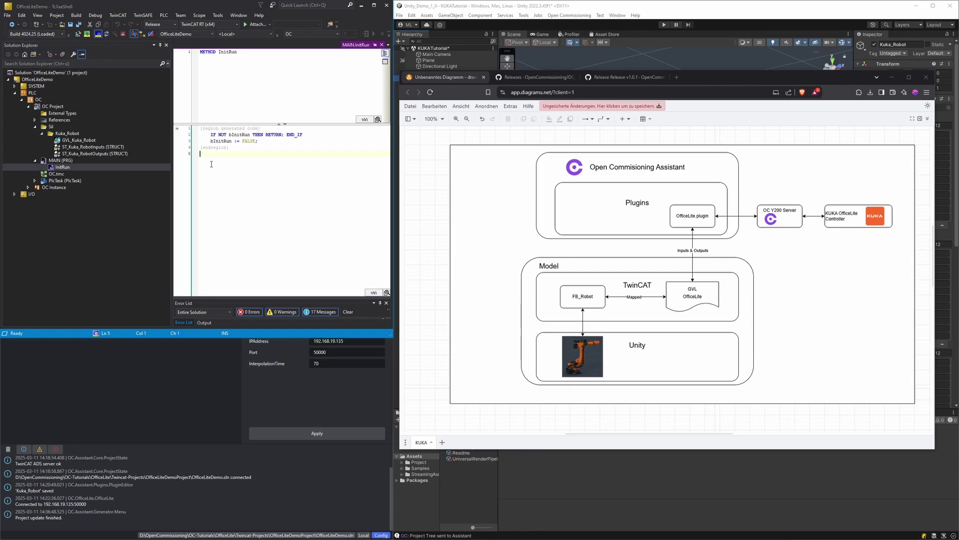
Add the call Kuka_Robot.ConnectJoints(GVL_Kuka_Robot.Outputs.Axis,6); below the generated code in InitRun
{"action": "type", "text": "Kuka_Robot."}
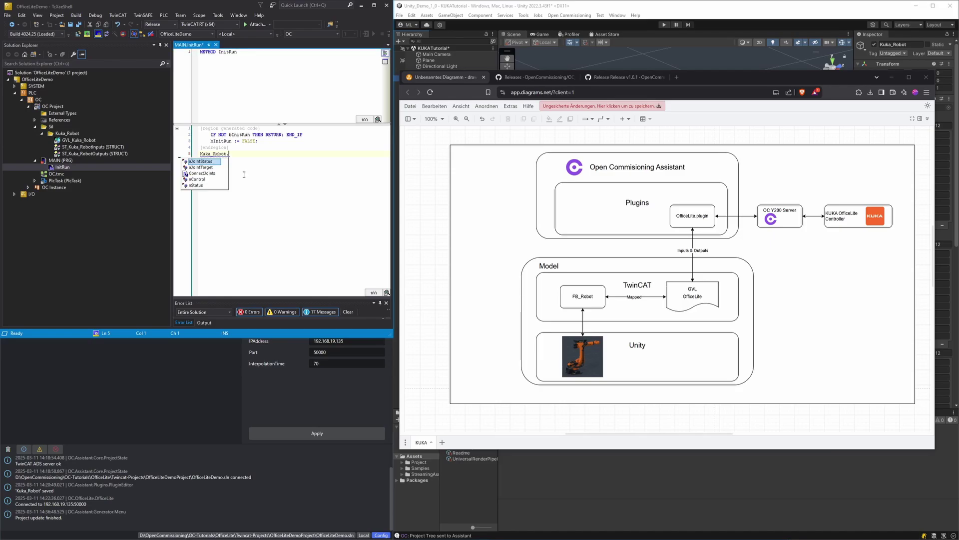
{"action": "key", "text": "Return"}
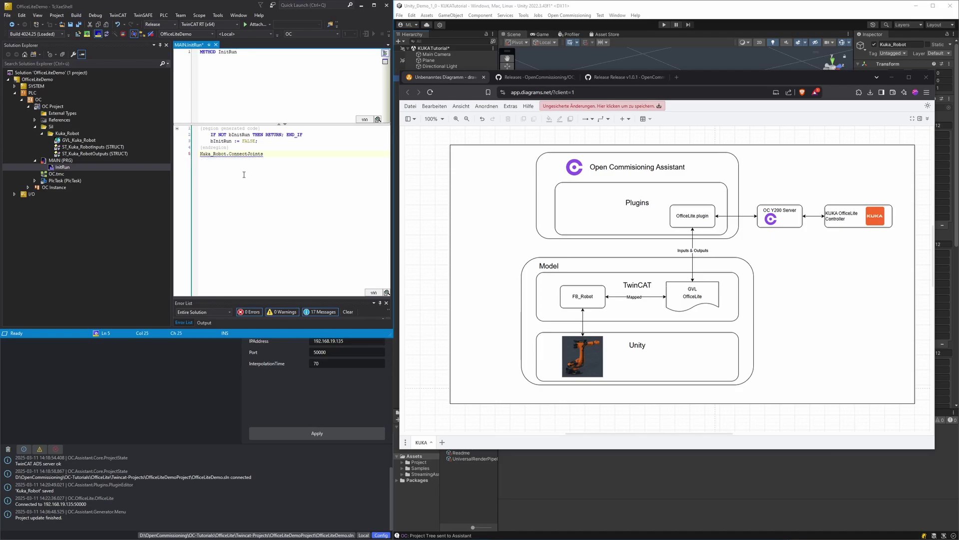
{"action": "type", "text": "("}
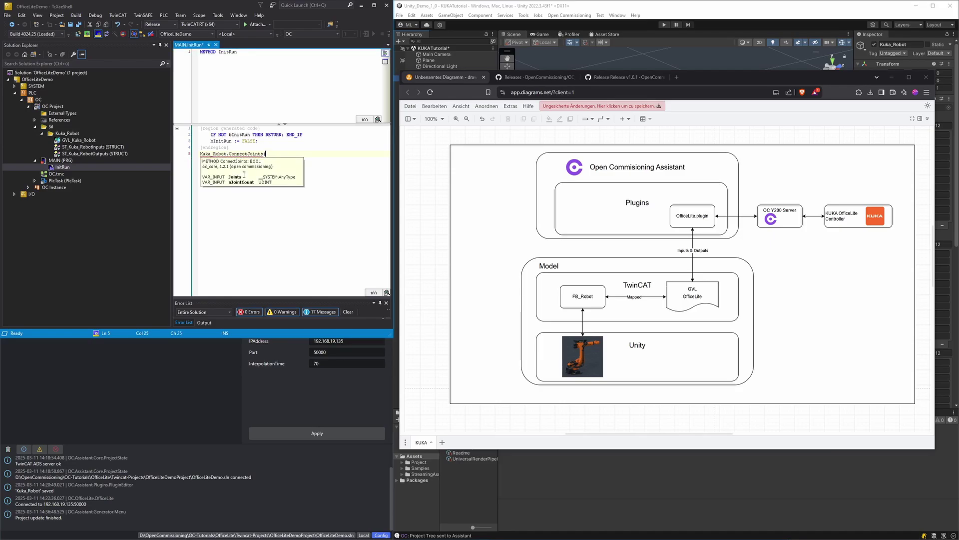
{"action": "type", "text": "GVL_Kuka_Robot.Outputs."}
{"action": "key", "text": "Tab"}
{"action": "type", "text": ",6);"}
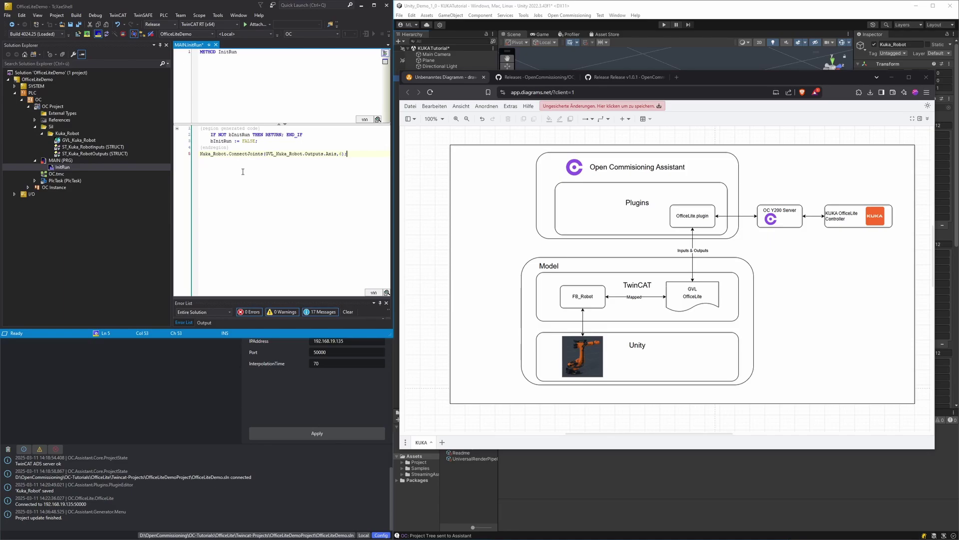
Activate the TwinCAT configuration with a restart in Run mode and start Play mode in Unity
{"action": "left_click", "coordinate": [78, 33]}
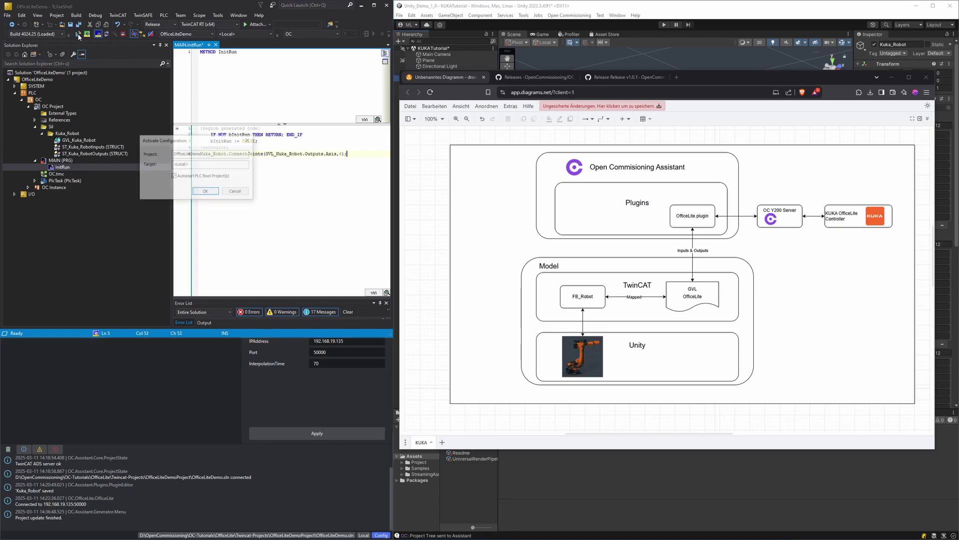
{"action": "left_click", "coordinate": [206, 192]}
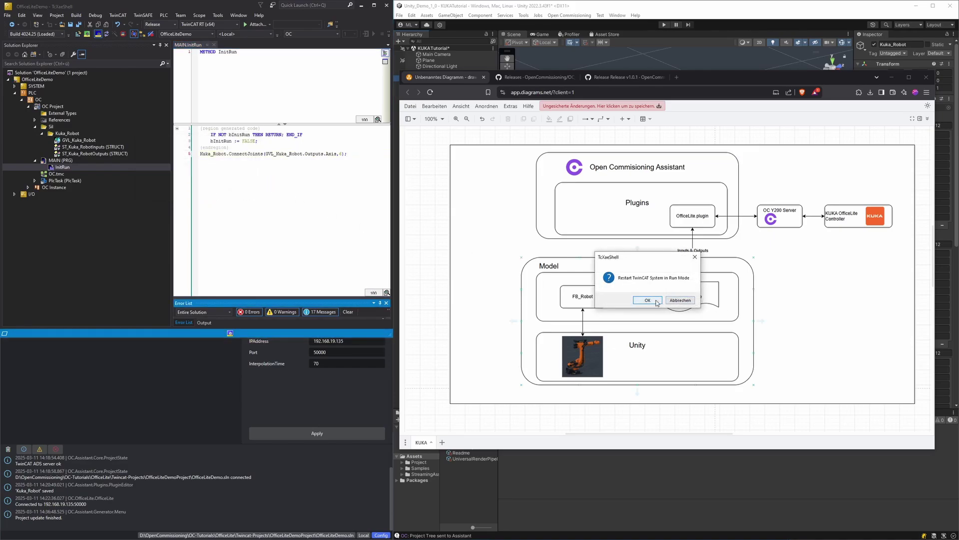
{"action": "left_click", "coordinate": [648, 300]}
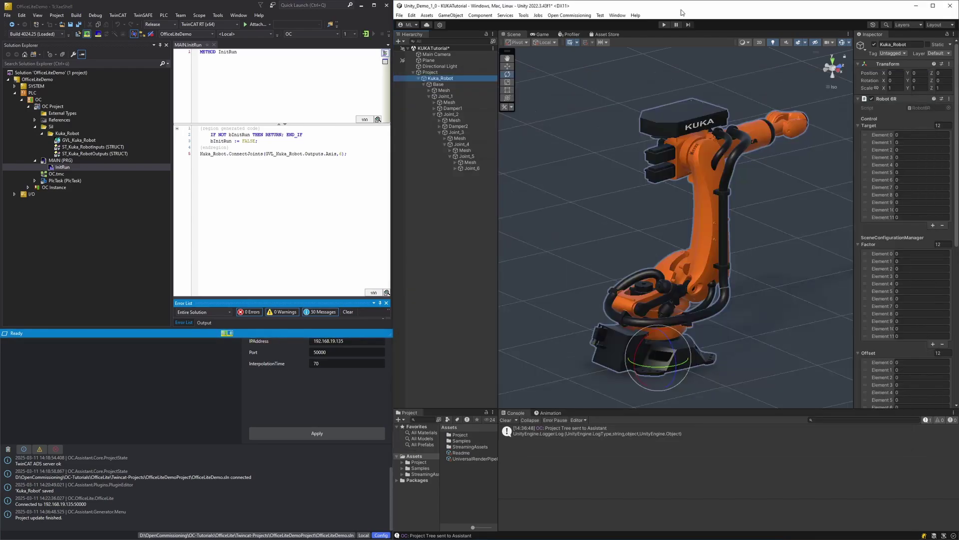
{"action": "left_click", "coordinate": [683, 12]}
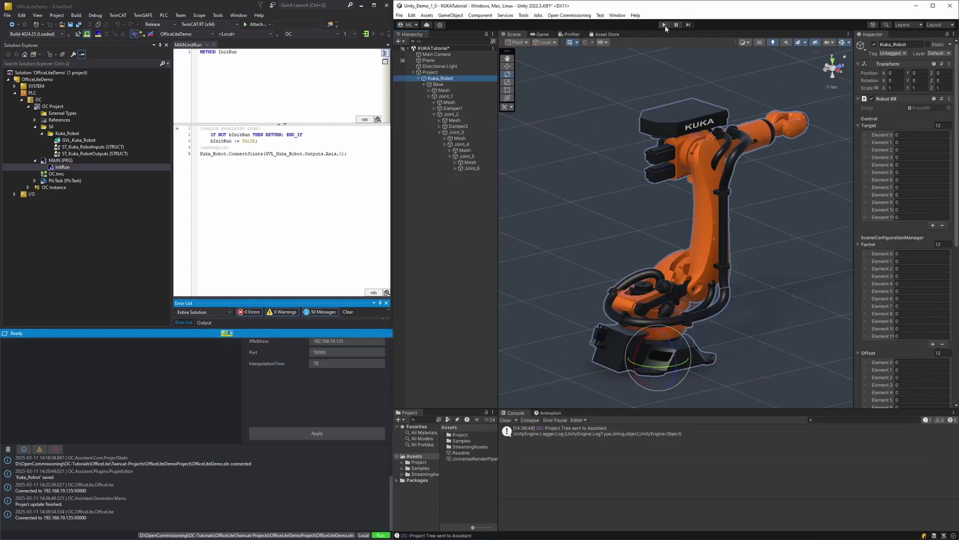
{"action": "left_click", "coordinate": [665, 25]}
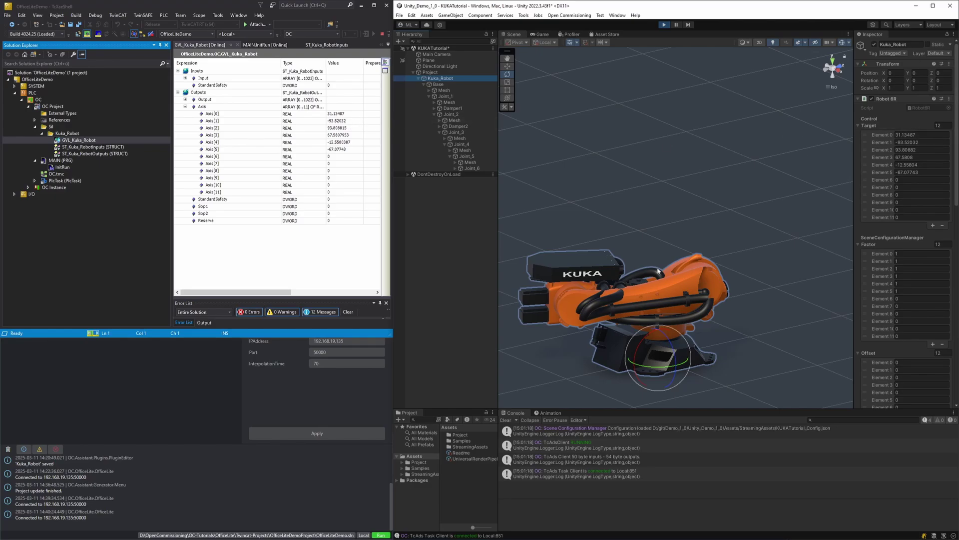
Set the Kuka_Robot's Robot 6R offsets to 90 for Element 1 and -90 for Element 2
{"action": "scroll", "coordinate": [908, 271], "scroll_direction": "down", "scroll_amount": 2}
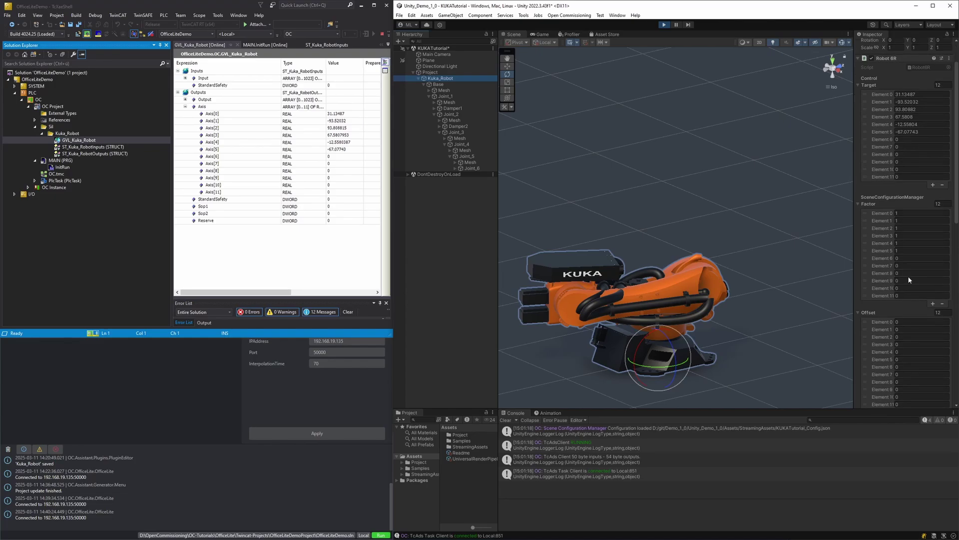
{"action": "left_click", "coordinate": [903, 331]}
{"action": "type", "text": "90"}
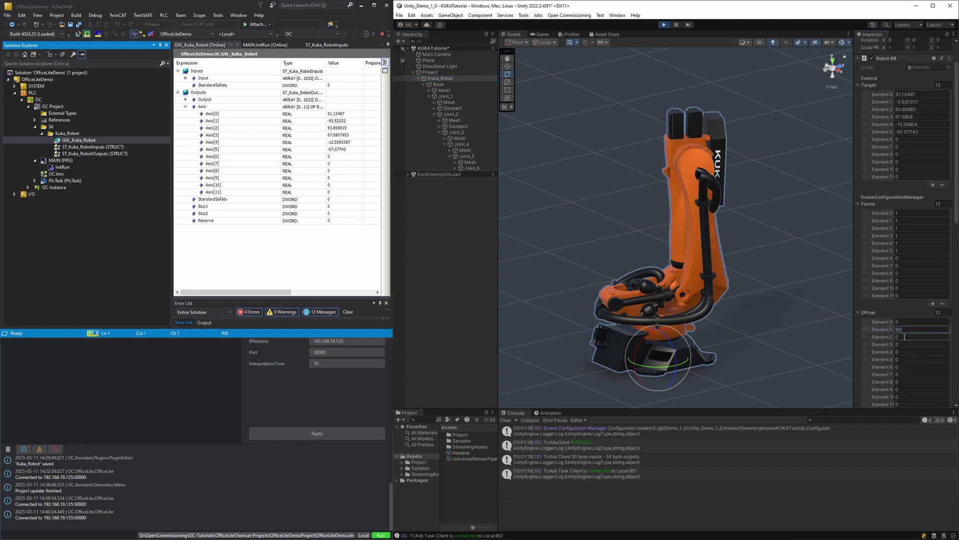
{"action": "left_click", "coordinate": [905, 337]}
{"action": "type", "text": "-90"}
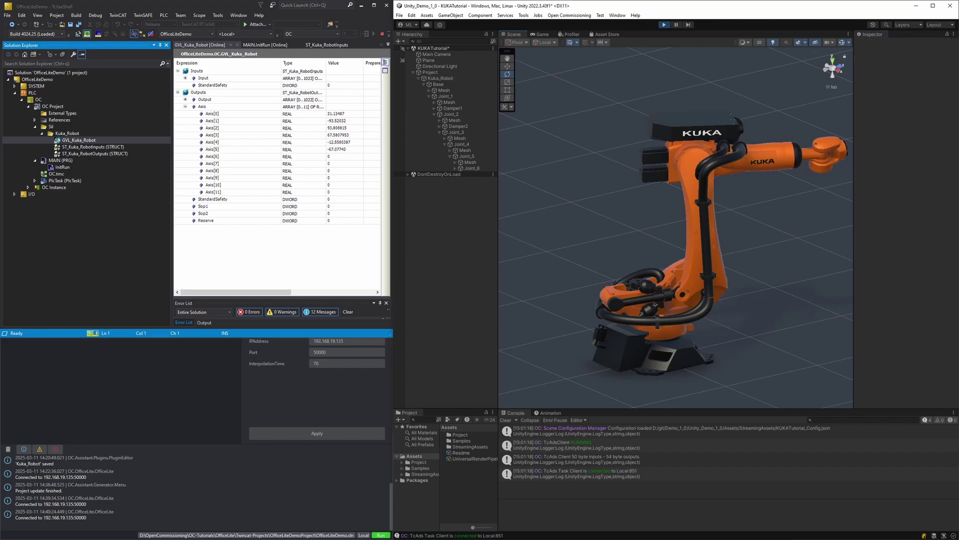
Switch to VMware Workstation, place its window beside Unity's robot view, and jog A1 to about +68° and A2 back and forth
{"action": "key", "text": "alt+Tab"}
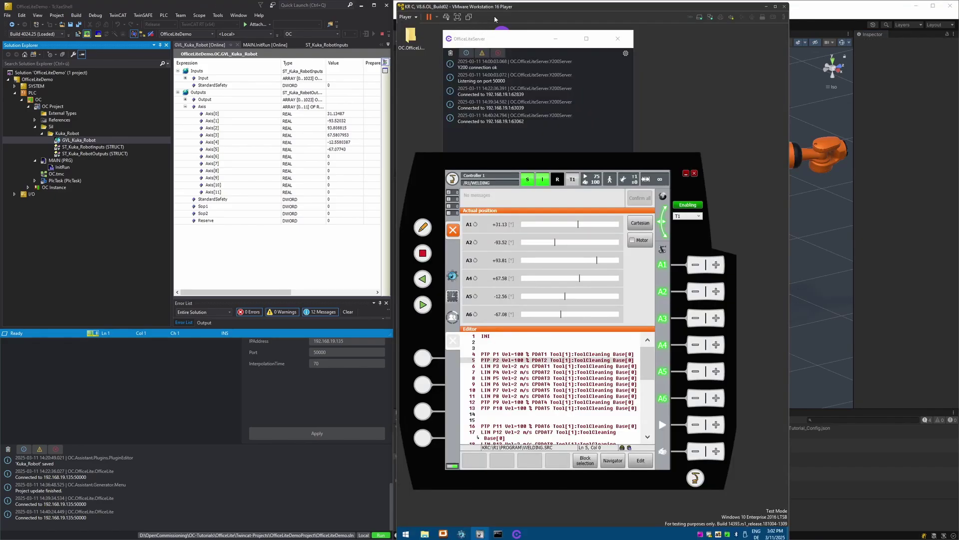
{"action": "left_click_drag", "start_coordinate": [533, 6], "coordinate": [138, 12]}
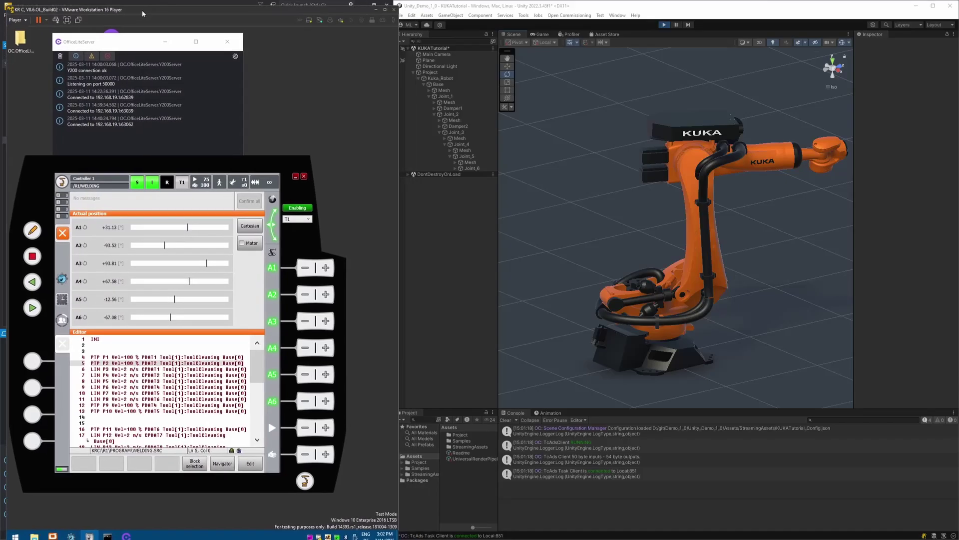
{"action": "left_click", "coordinate": [321, 268]}
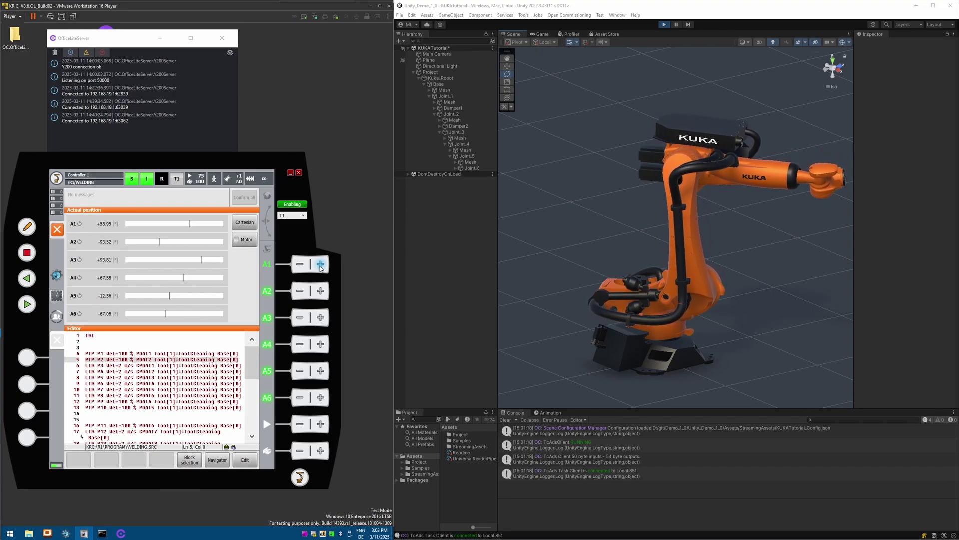
{"action": "left_click", "coordinate": [321, 291]}
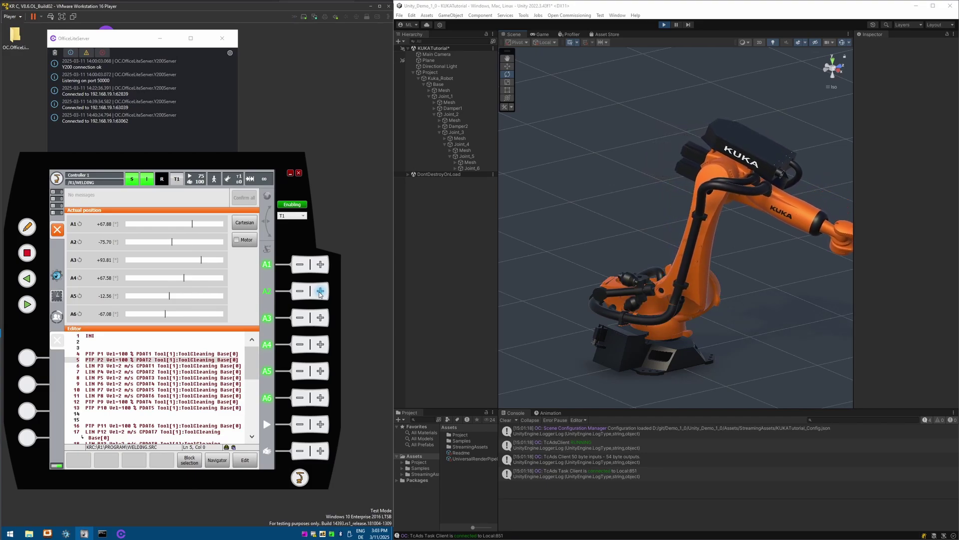
{"action": "left_click", "coordinate": [301, 292]}
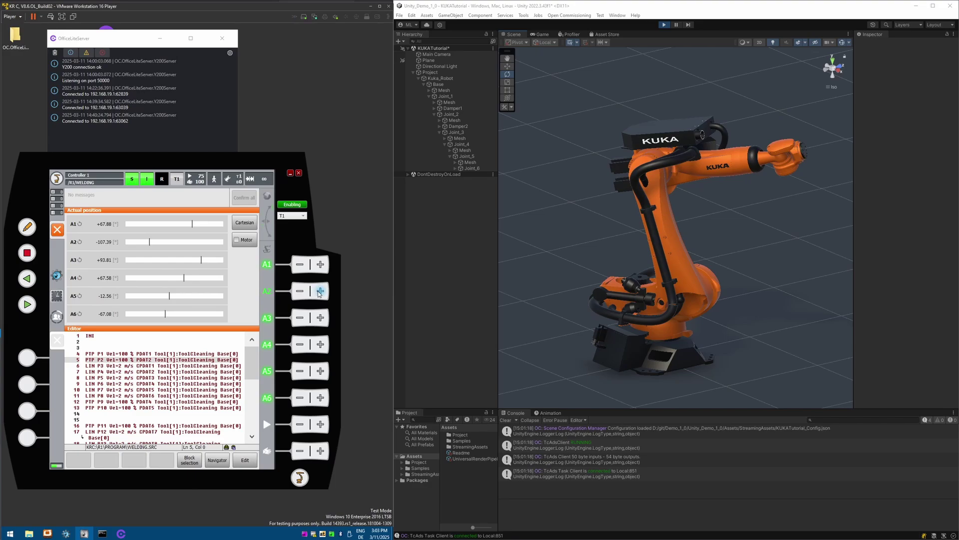
{"action": "left_click", "coordinate": [320, 292]}
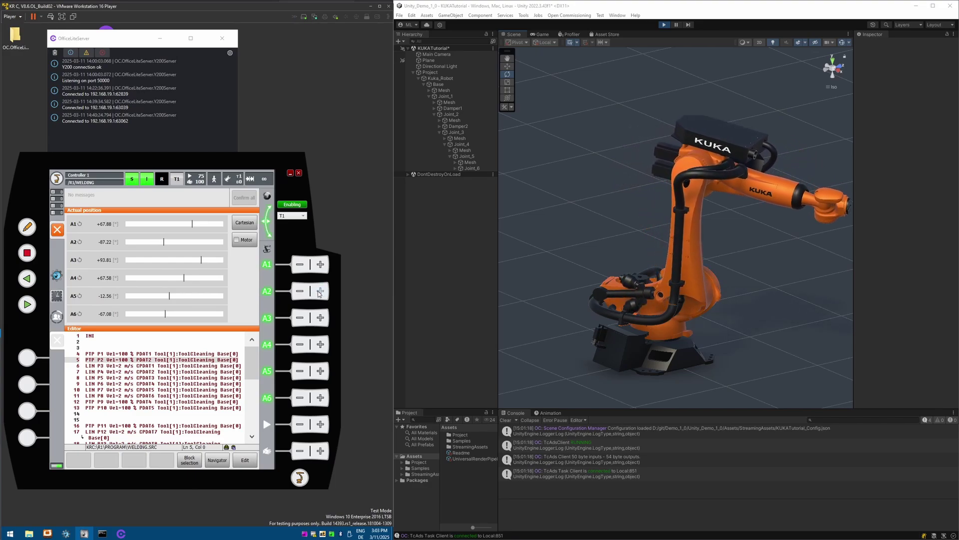
{"action": "left_click", "coordinate": [302, 292]}
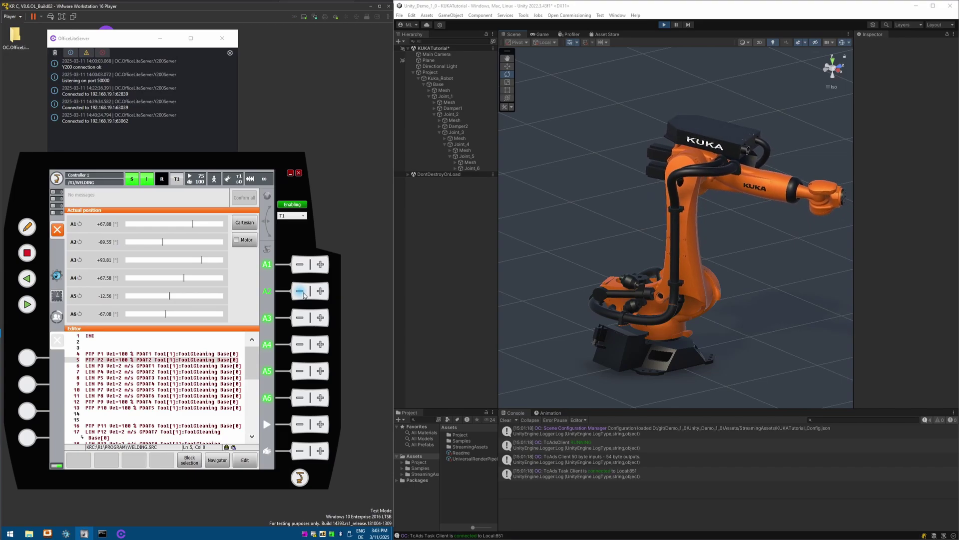